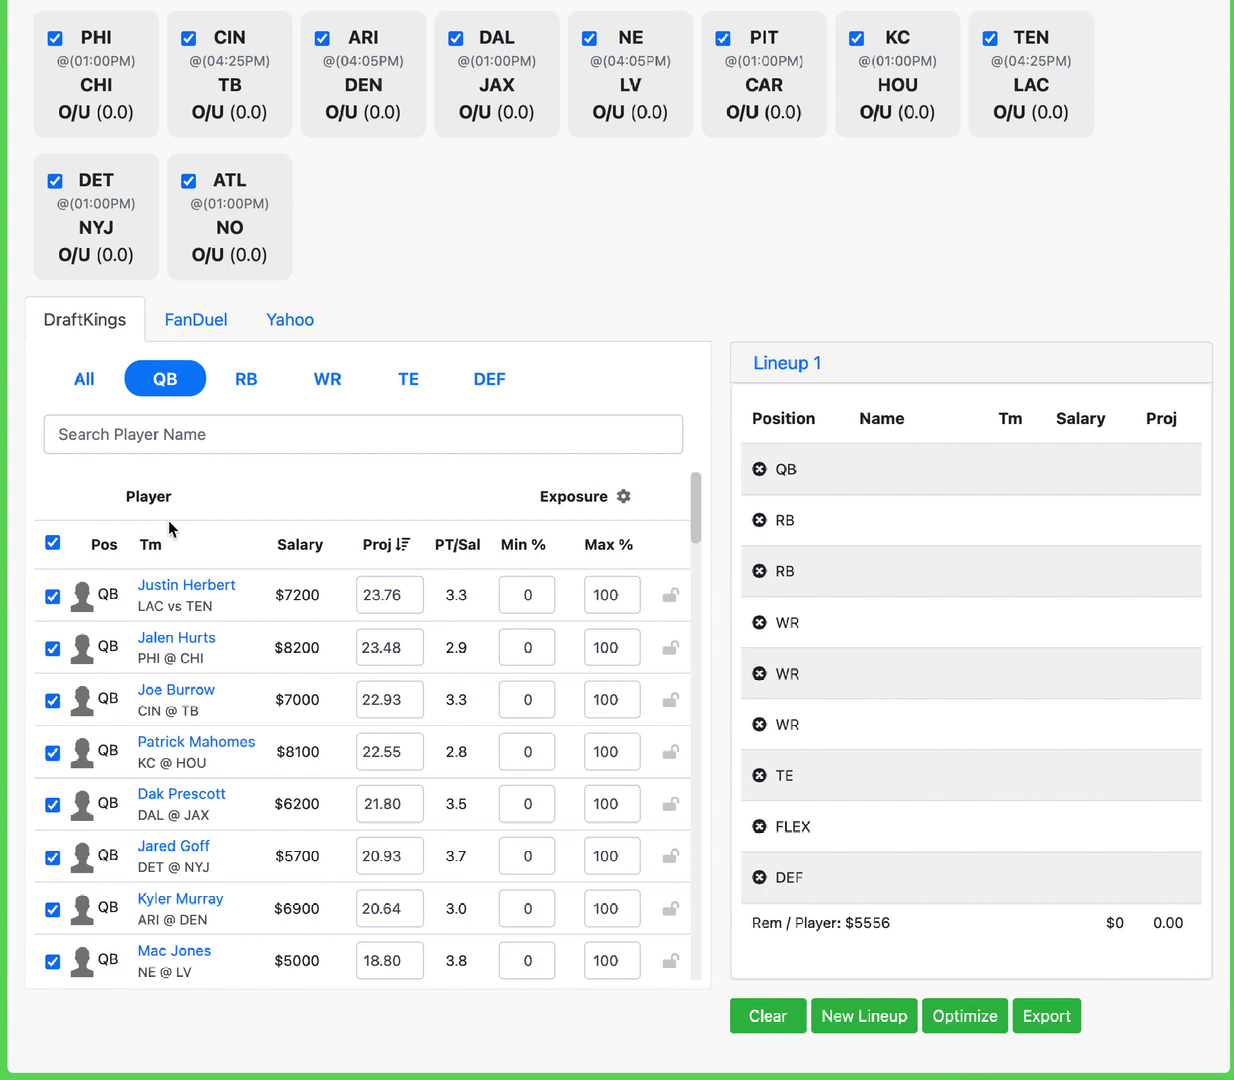
Lock Justin Herbert at QB and Keenan Allen ($6800) at WR, bringing Lineup 1 to $14000.
click(669, 596)
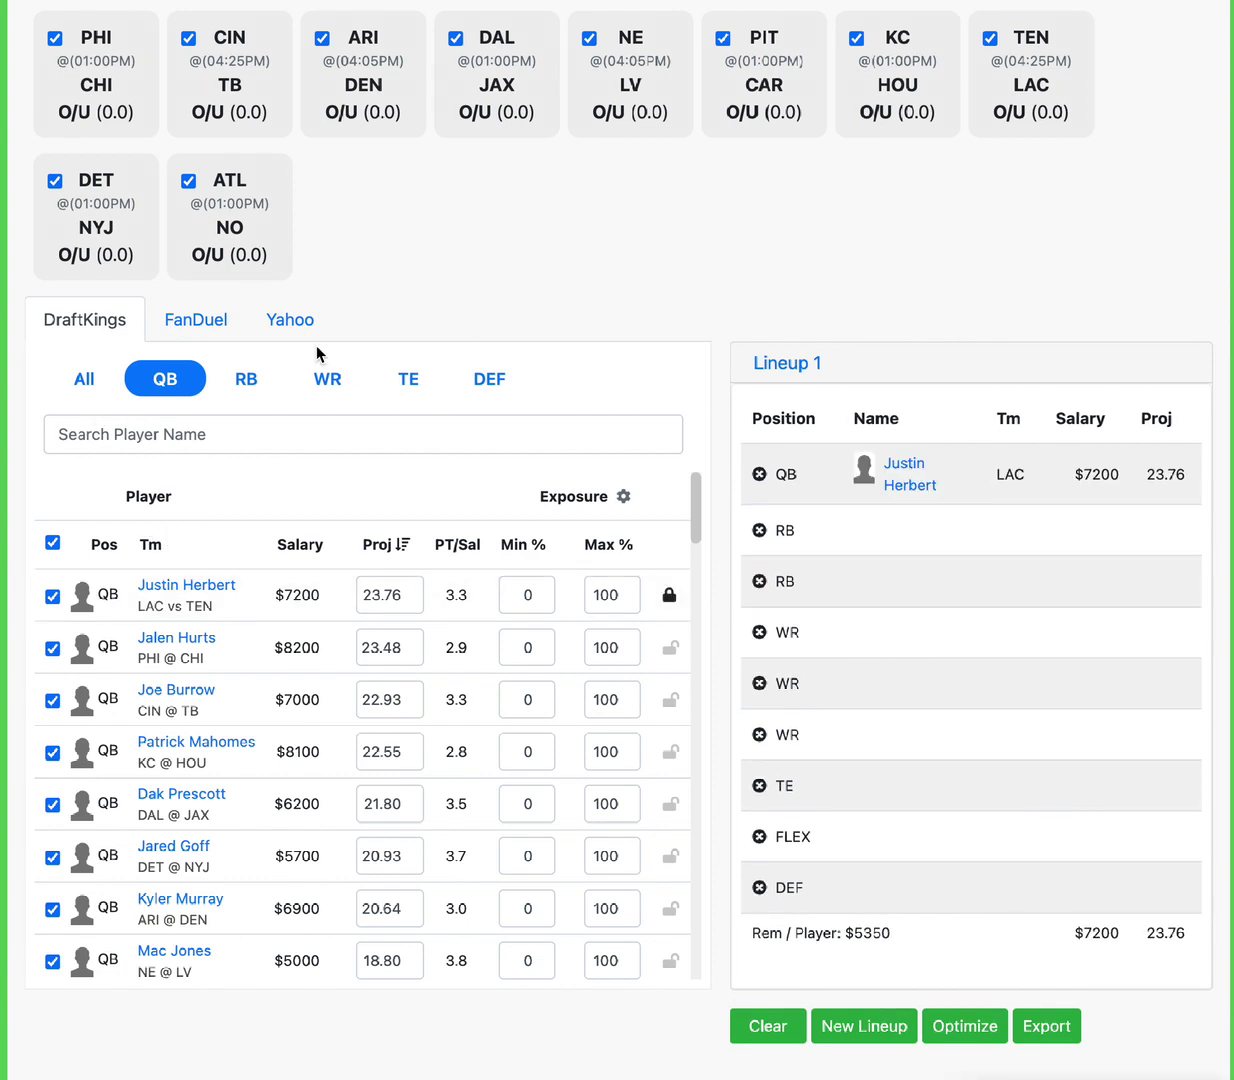
click(320, 385)
scroll(400, 430, up, 1)
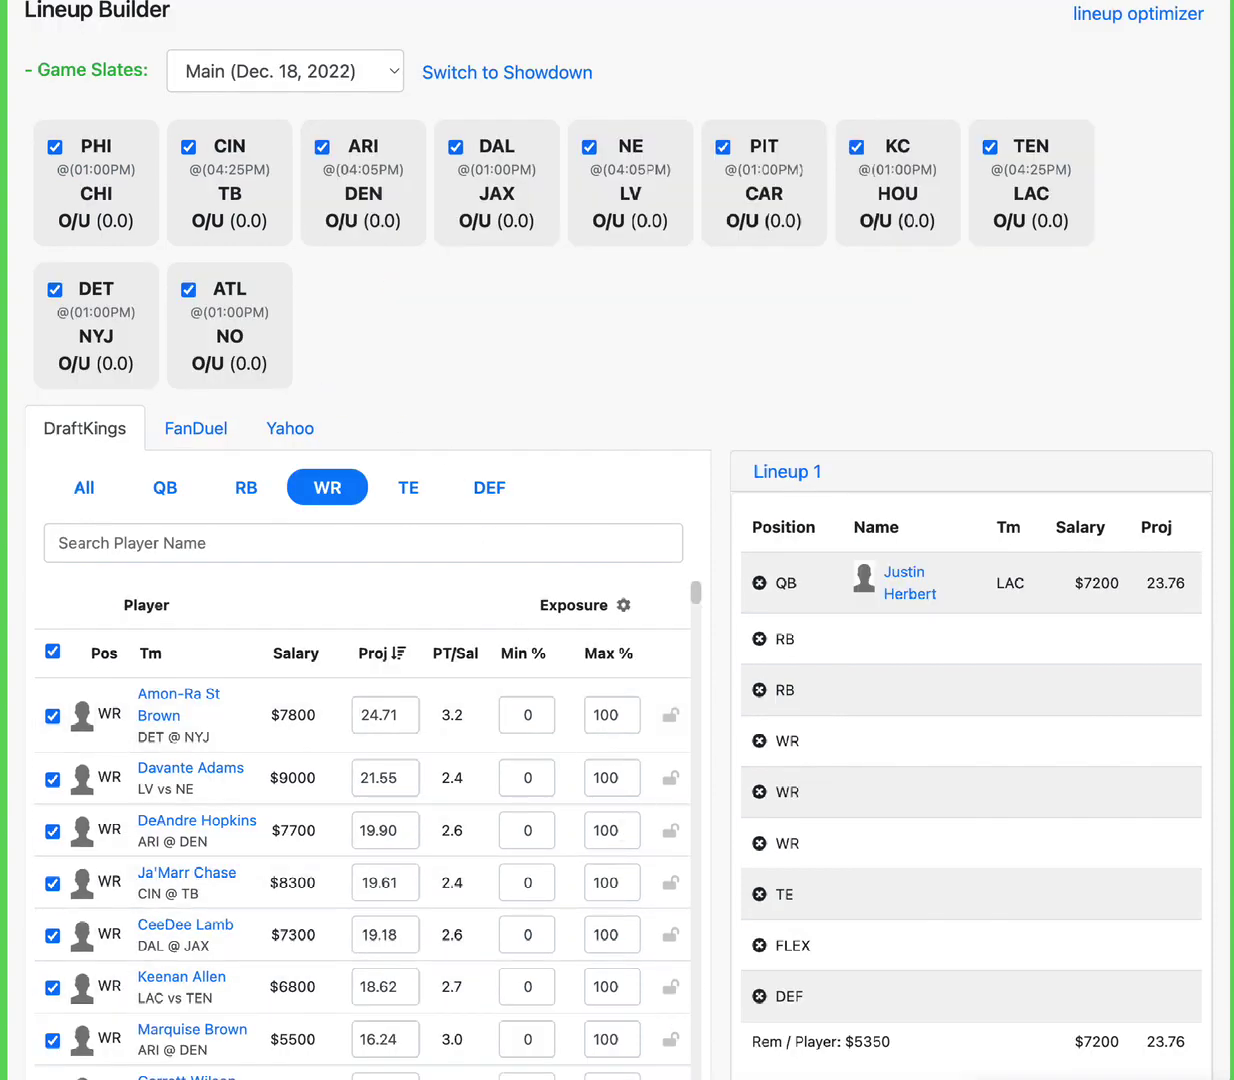
click(668, 988)
click(668, 990)
click(668, 990)
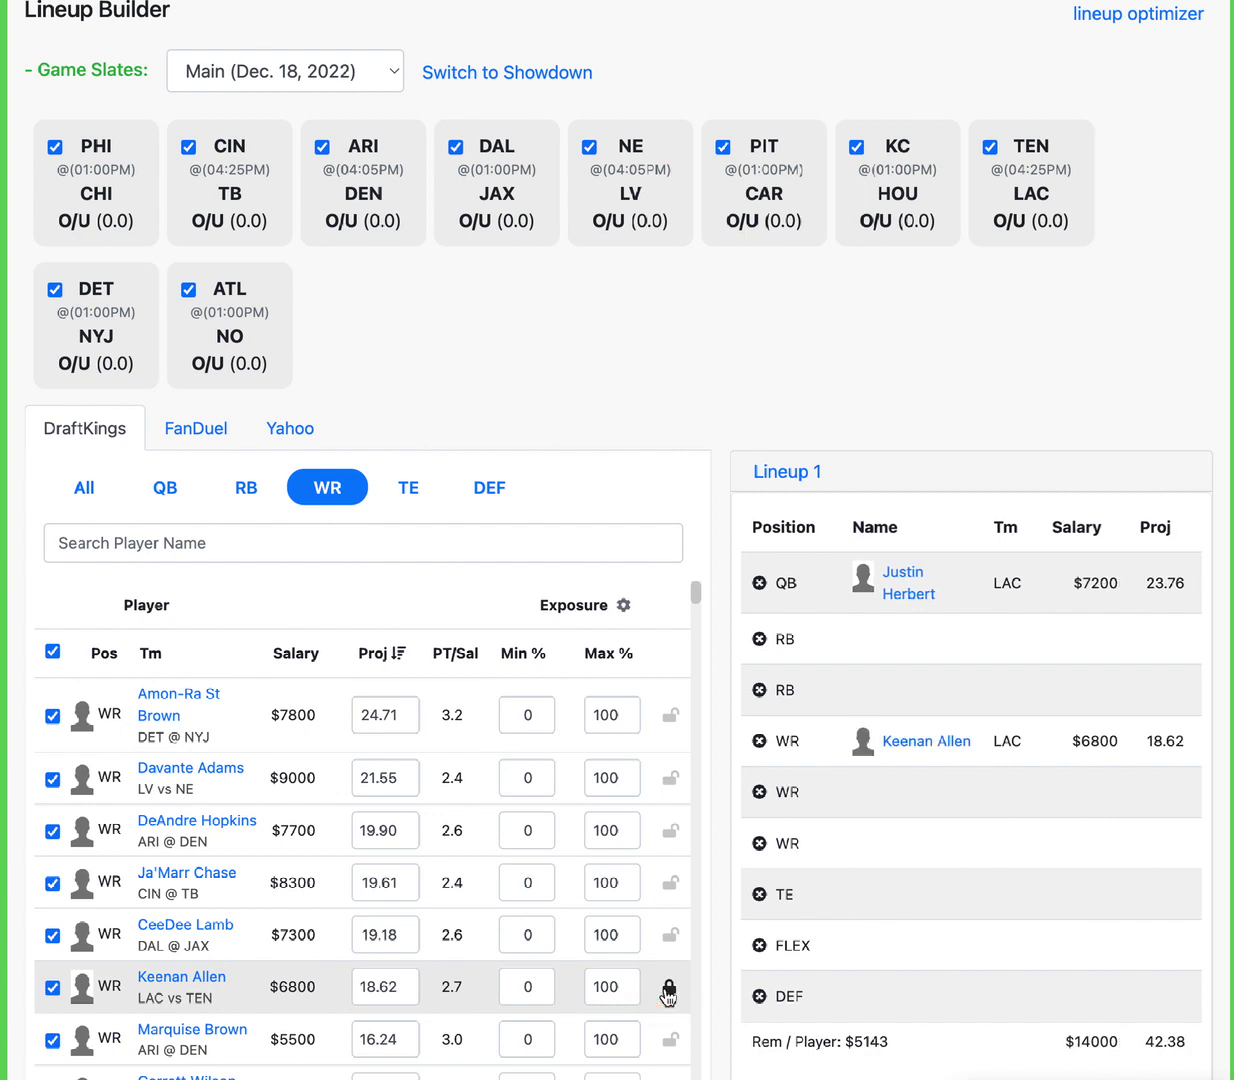
click(166, 490)
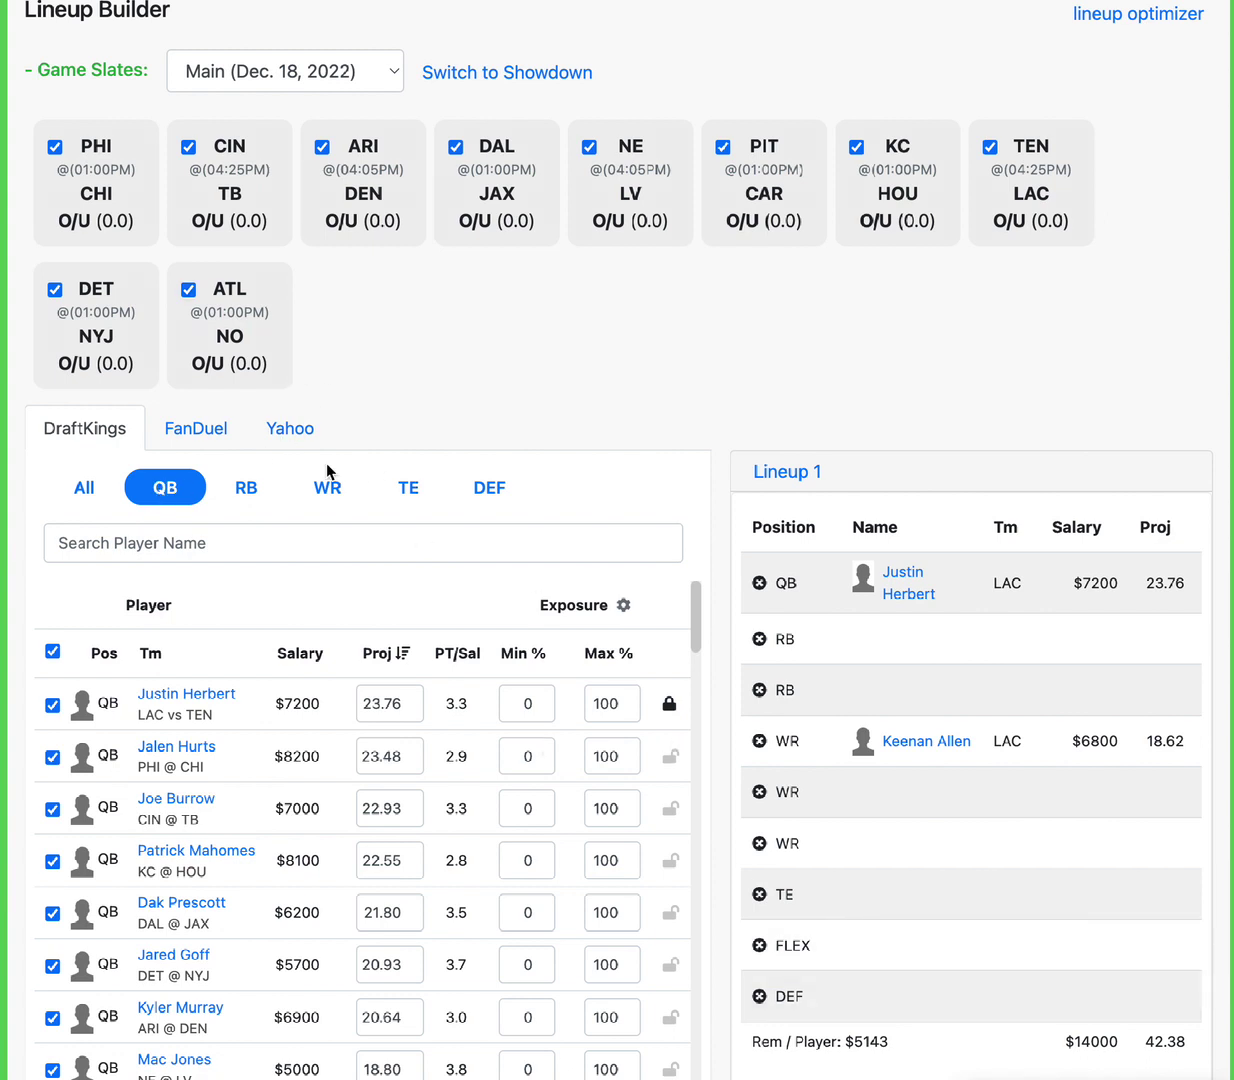
Lock Derrick Henry and James Conner, found by searching 'CONN', into both RB slots.
click(248, 490)
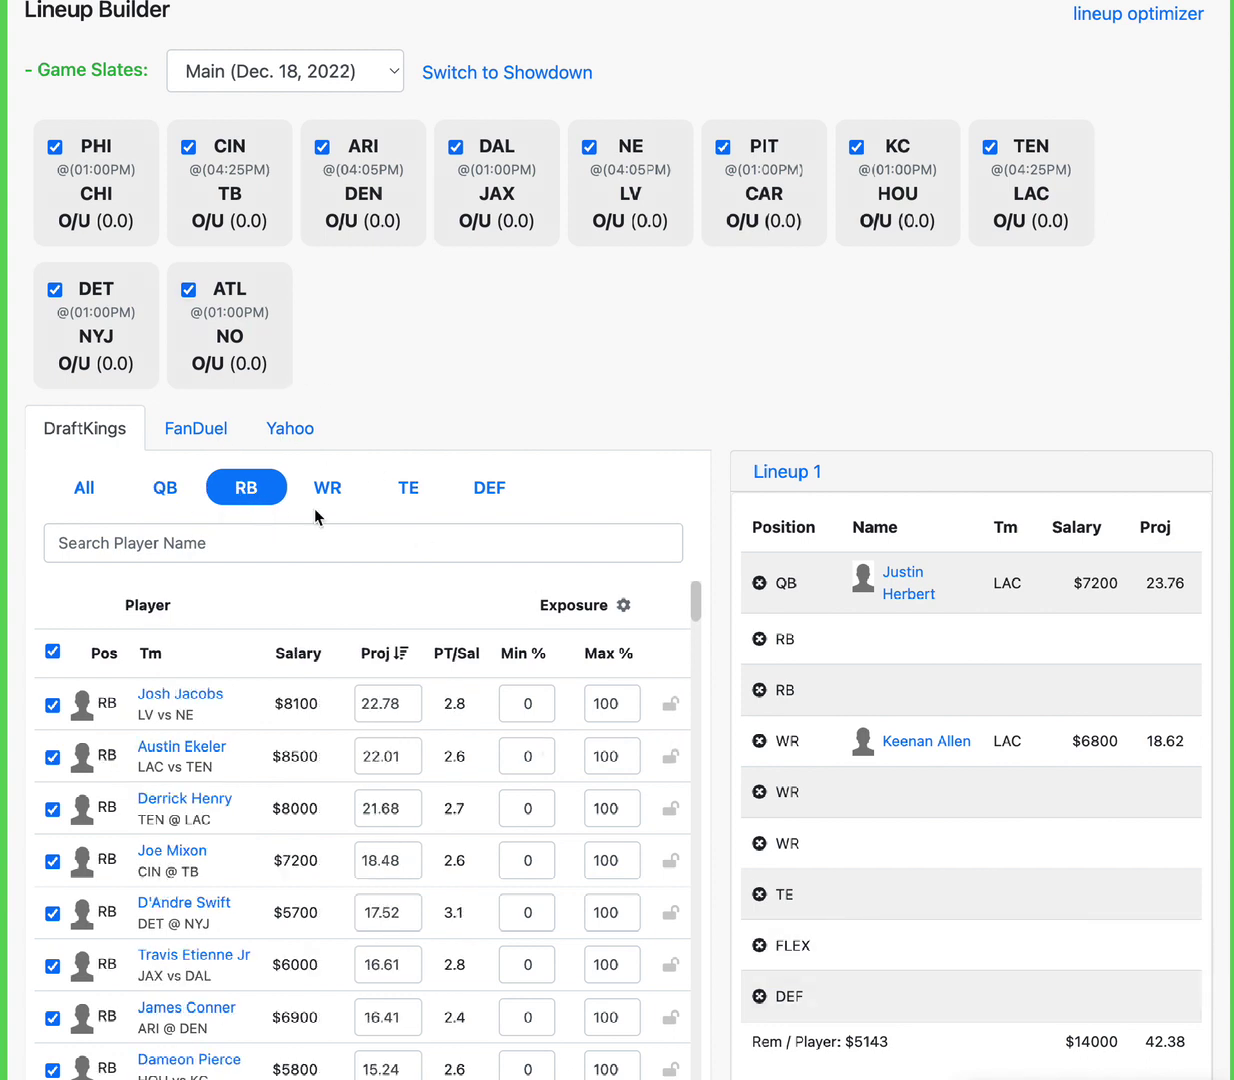
click(669, 810)
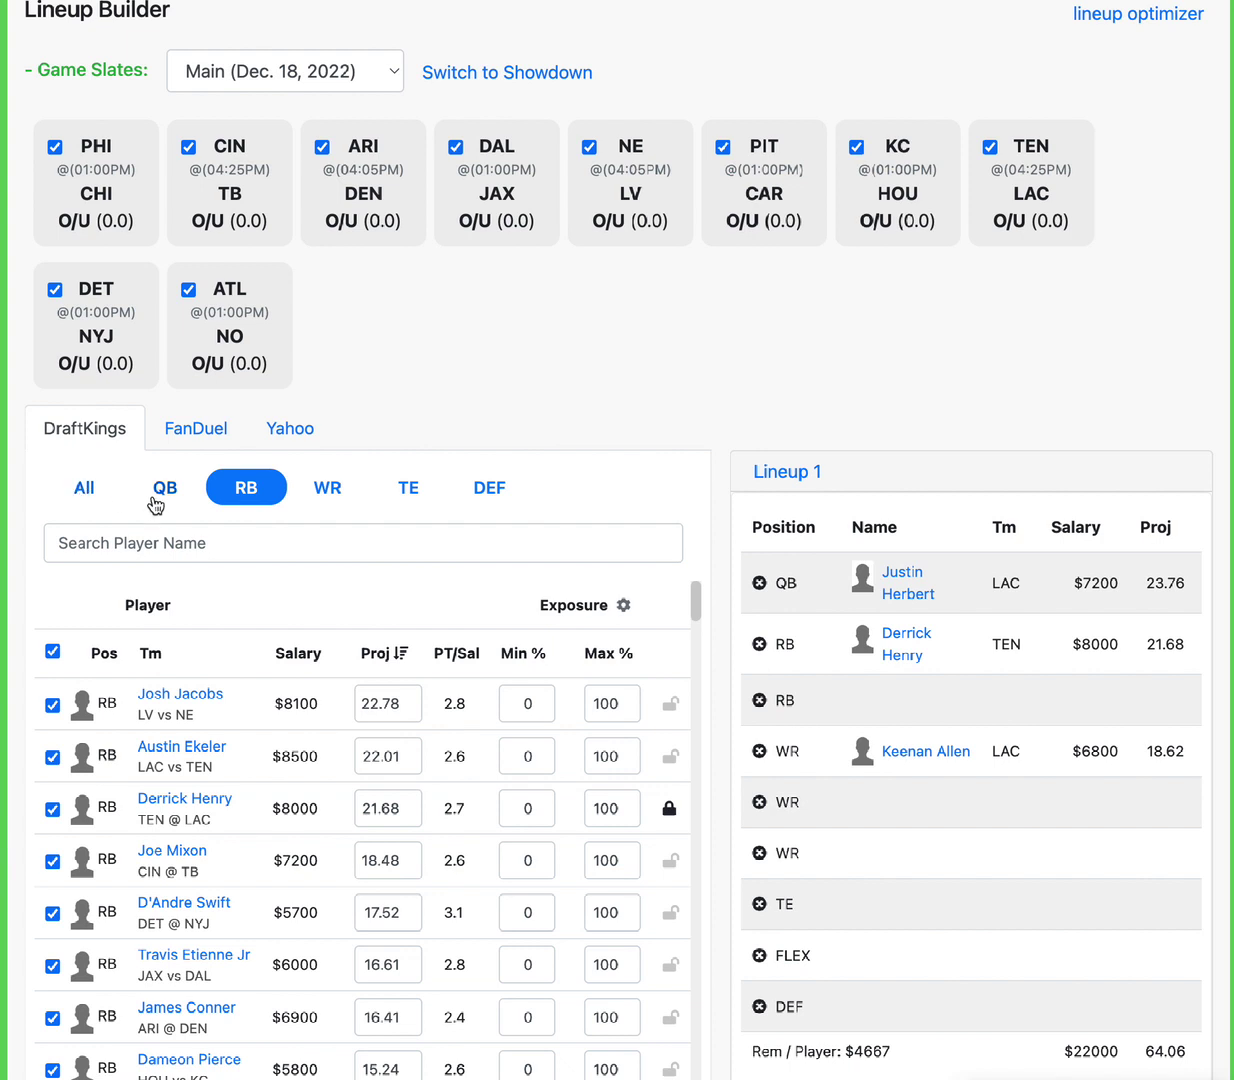
click(164, 541)
text(CONN)
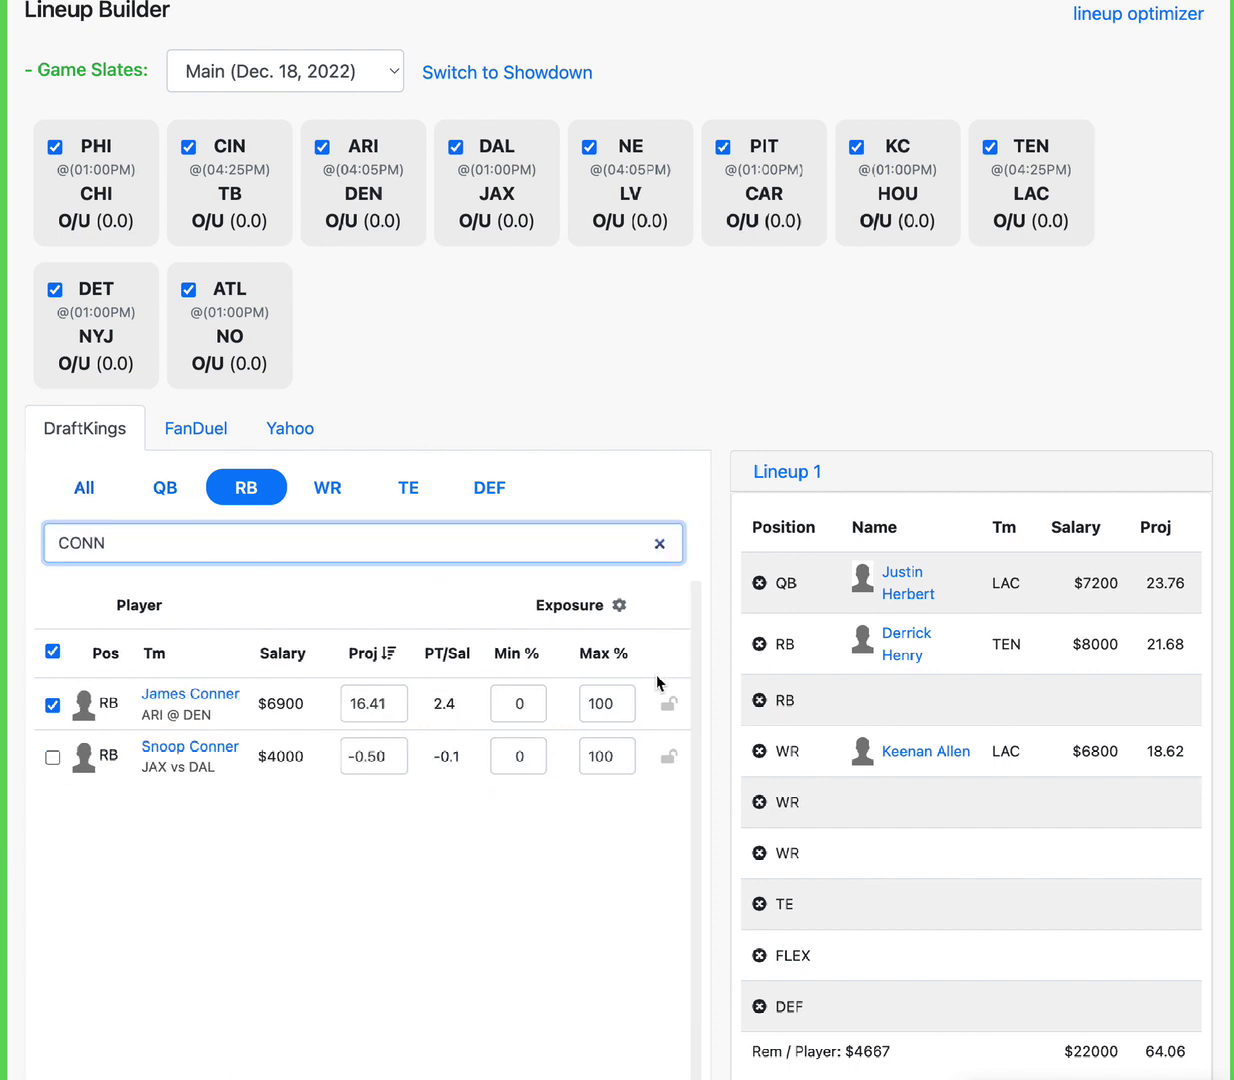
click(667, 705)
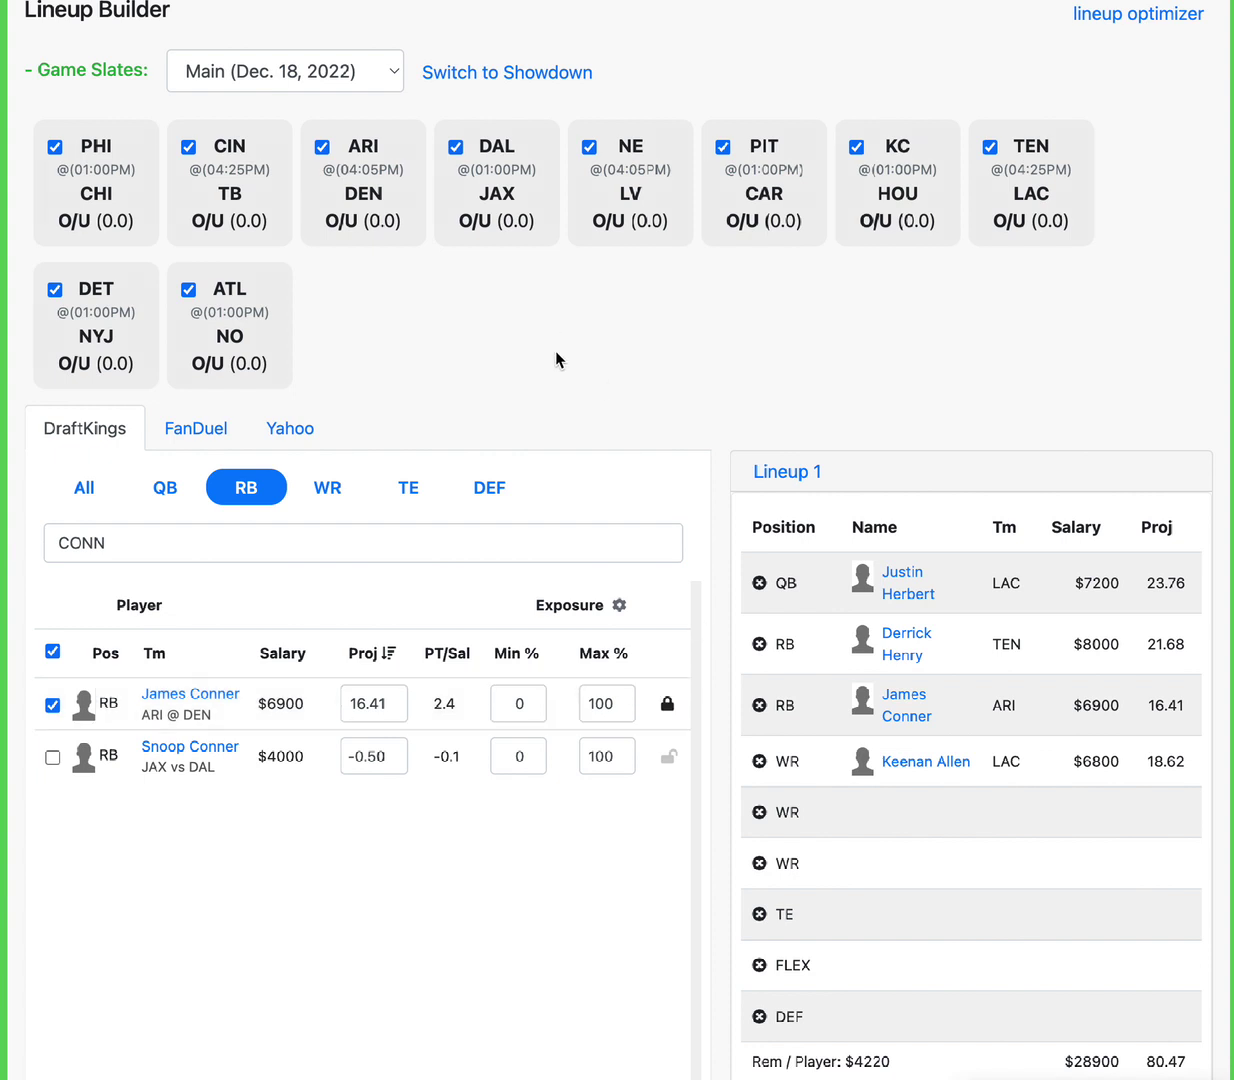
Check the Broncos defense with a 'DEN' search, then clear it to list all defenses.
click(490, 487)
double_click(60, 542)
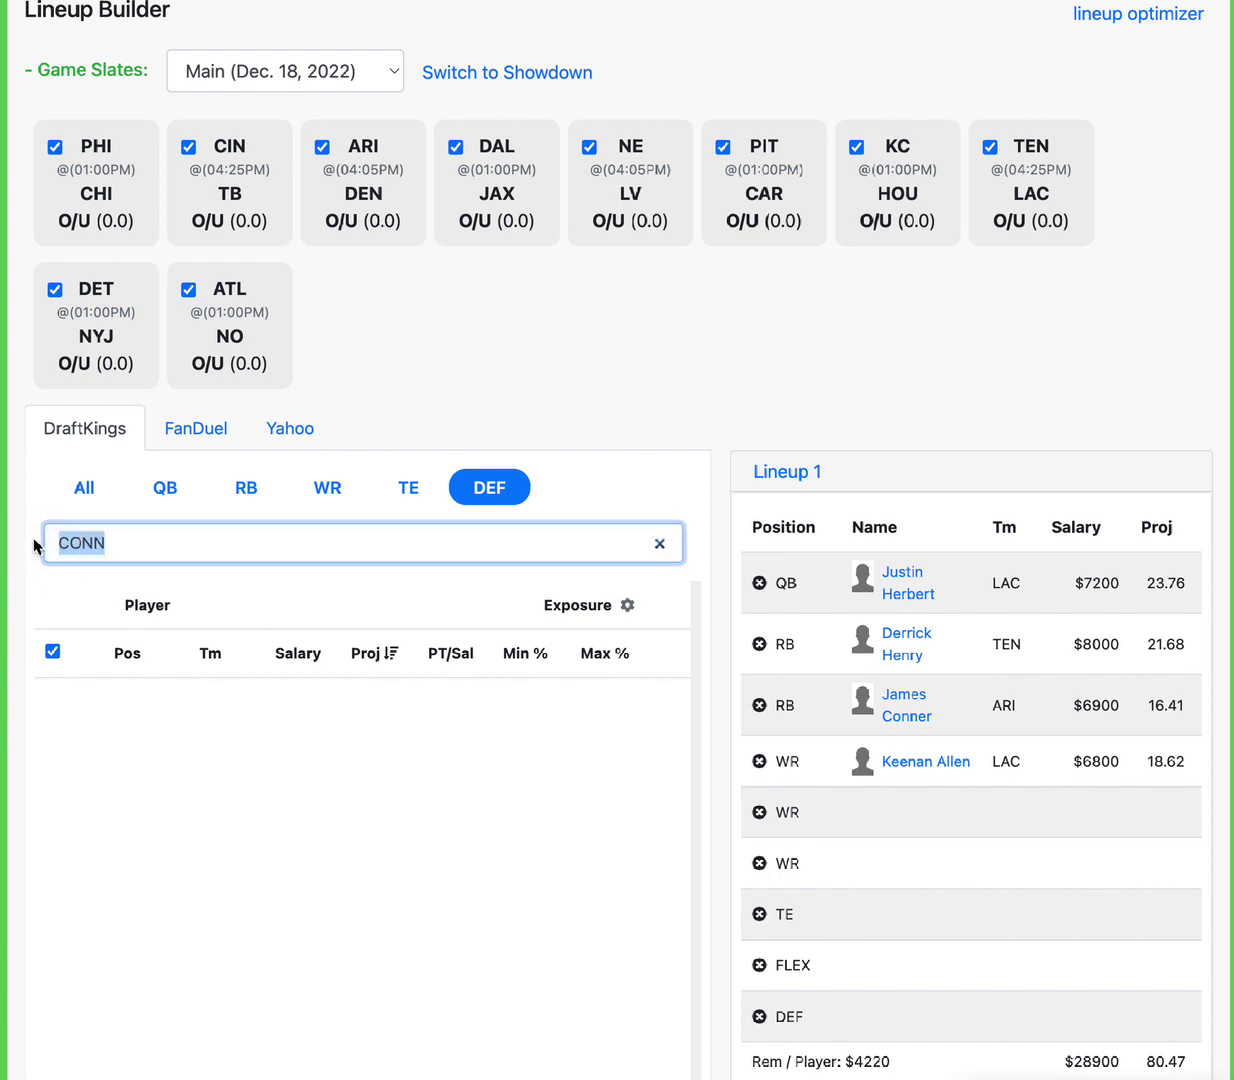
text(DEN)
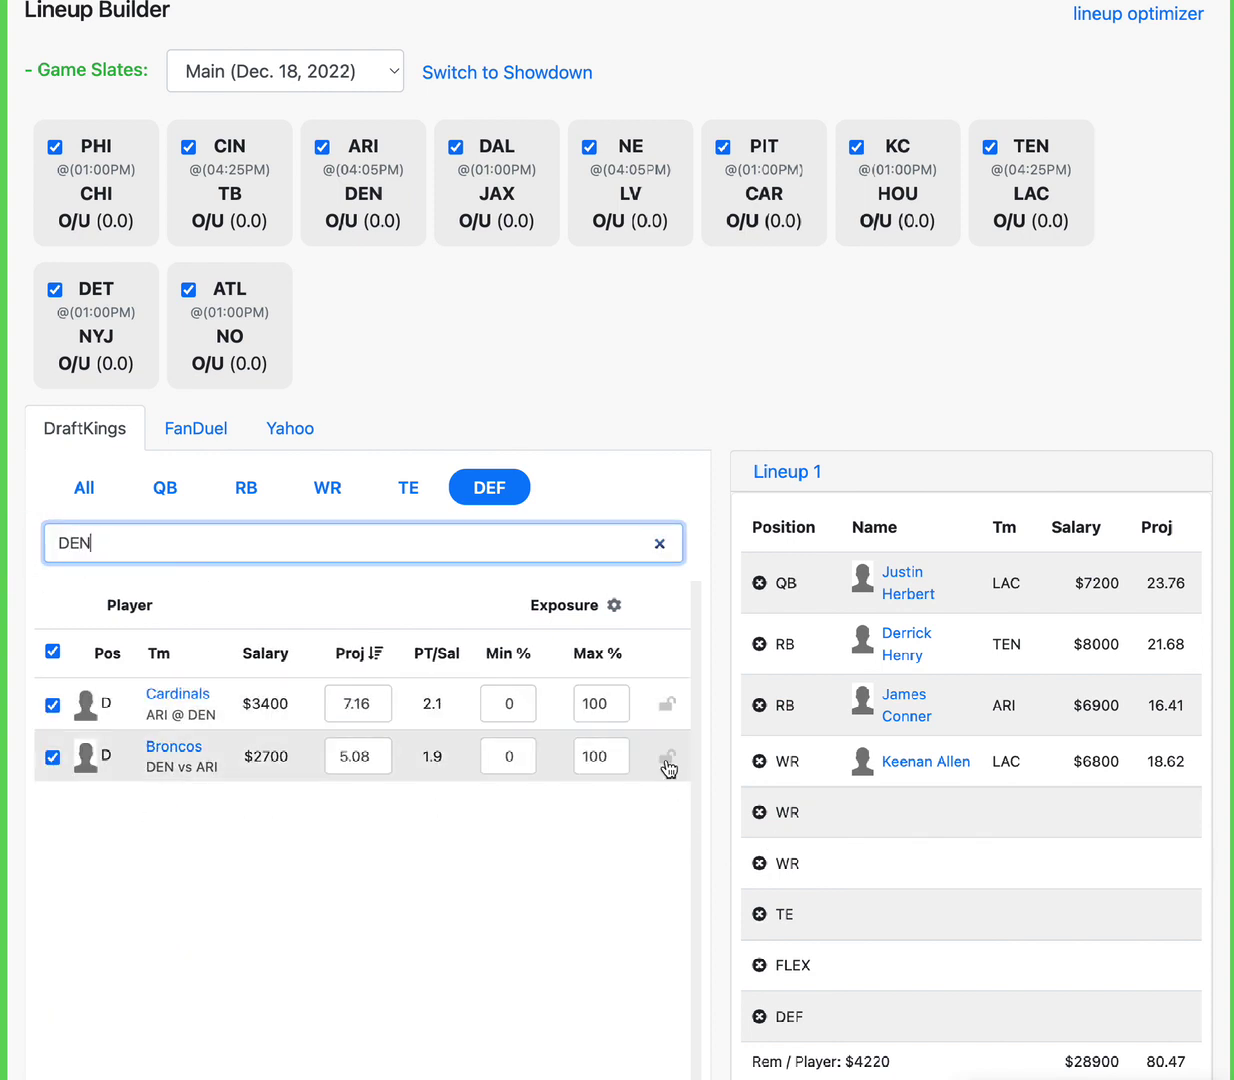
click(680, 766)
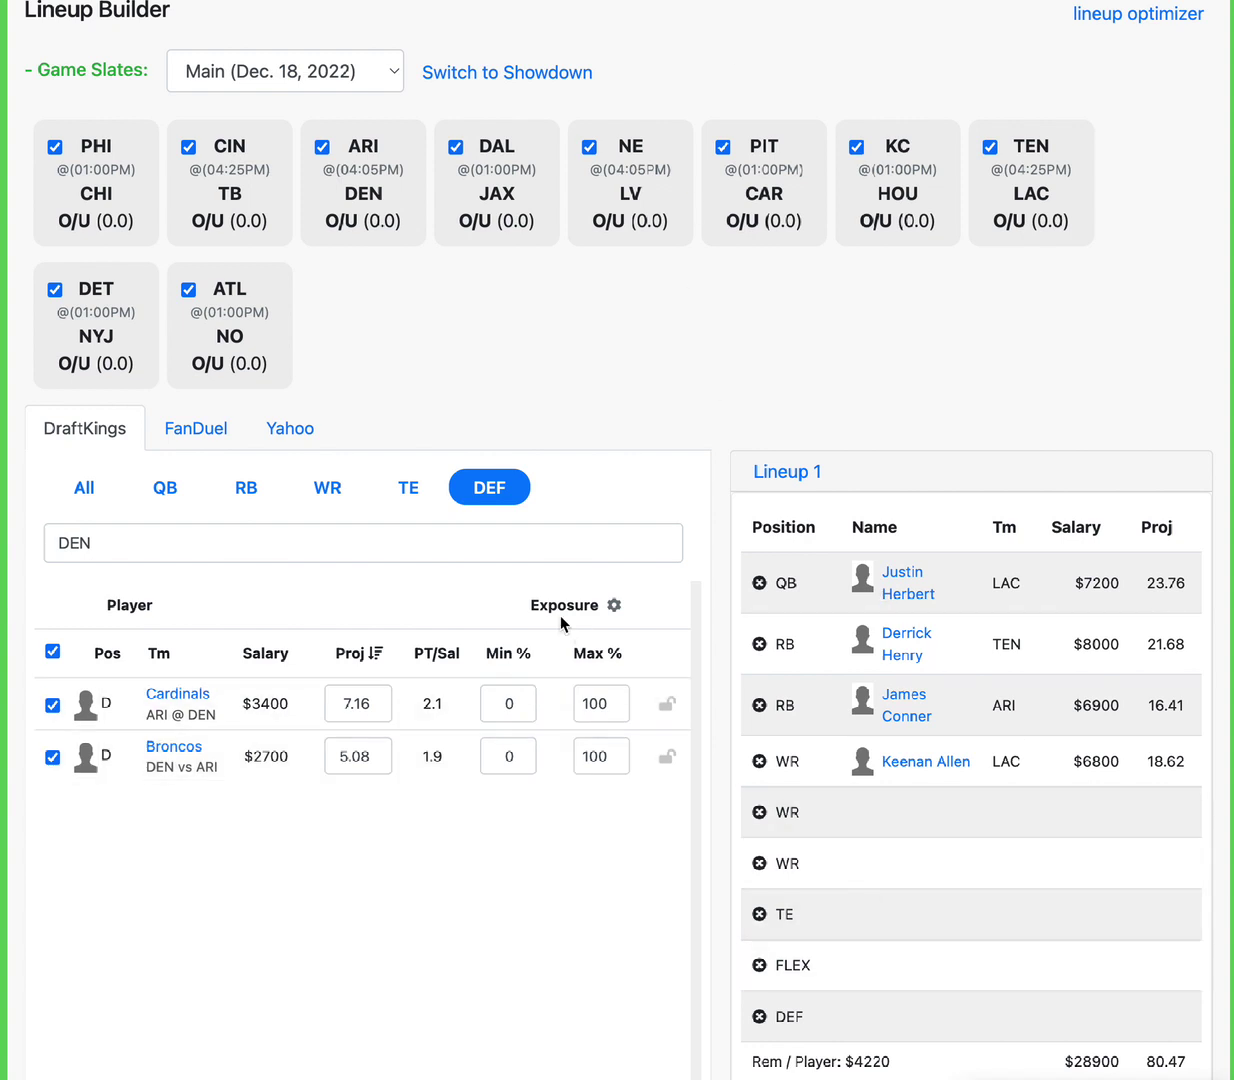
double_click(135, 540)
key(BackSpace)
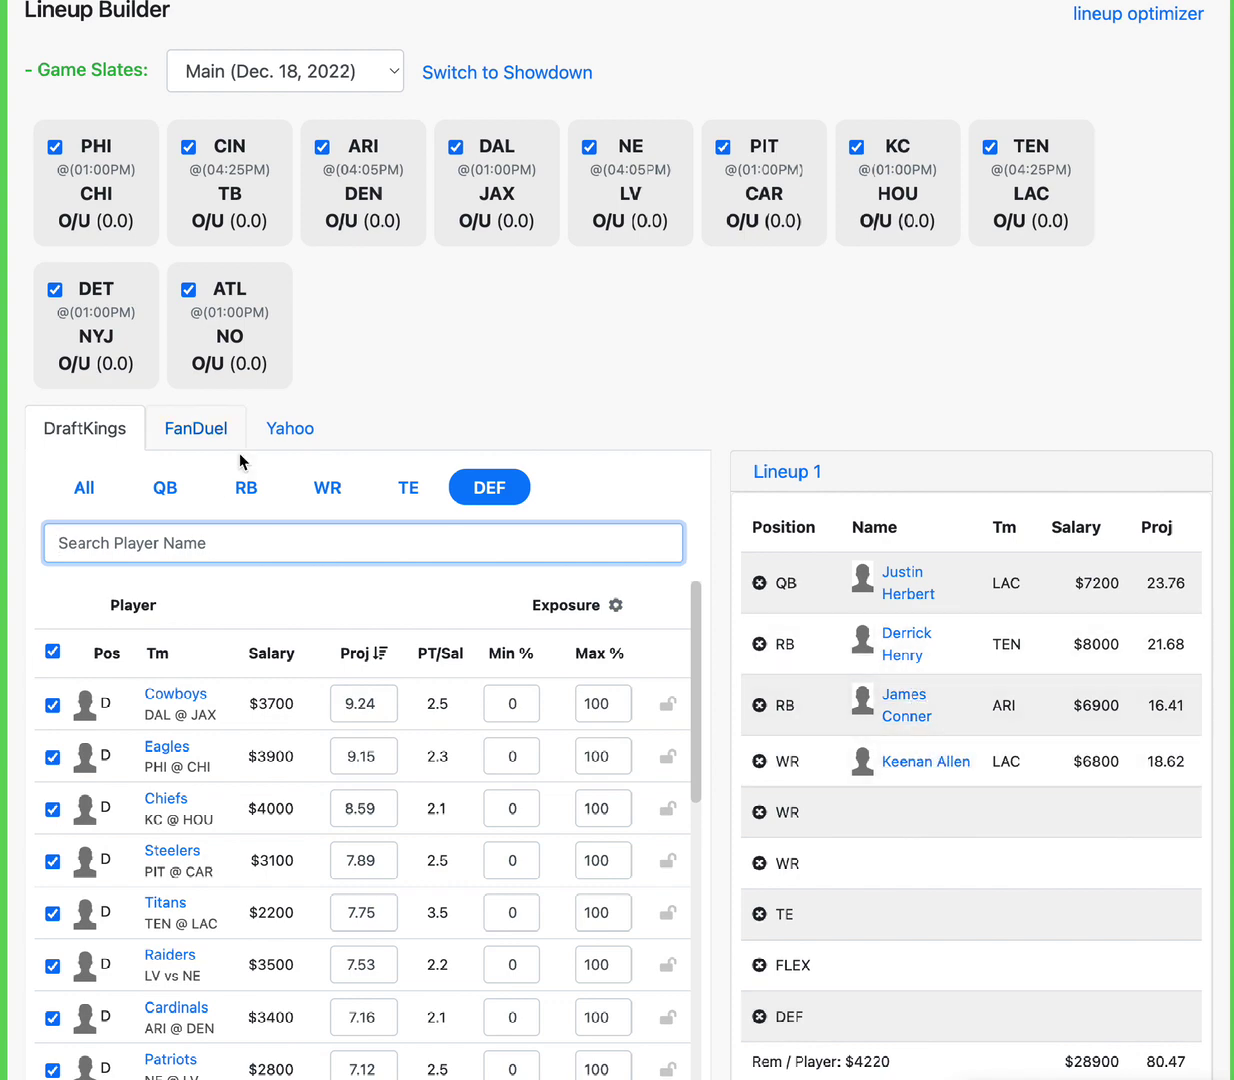
Search all positions for 'MURR' and lock Latavius Murray ($5100) into FLEX.
click(70, 495)
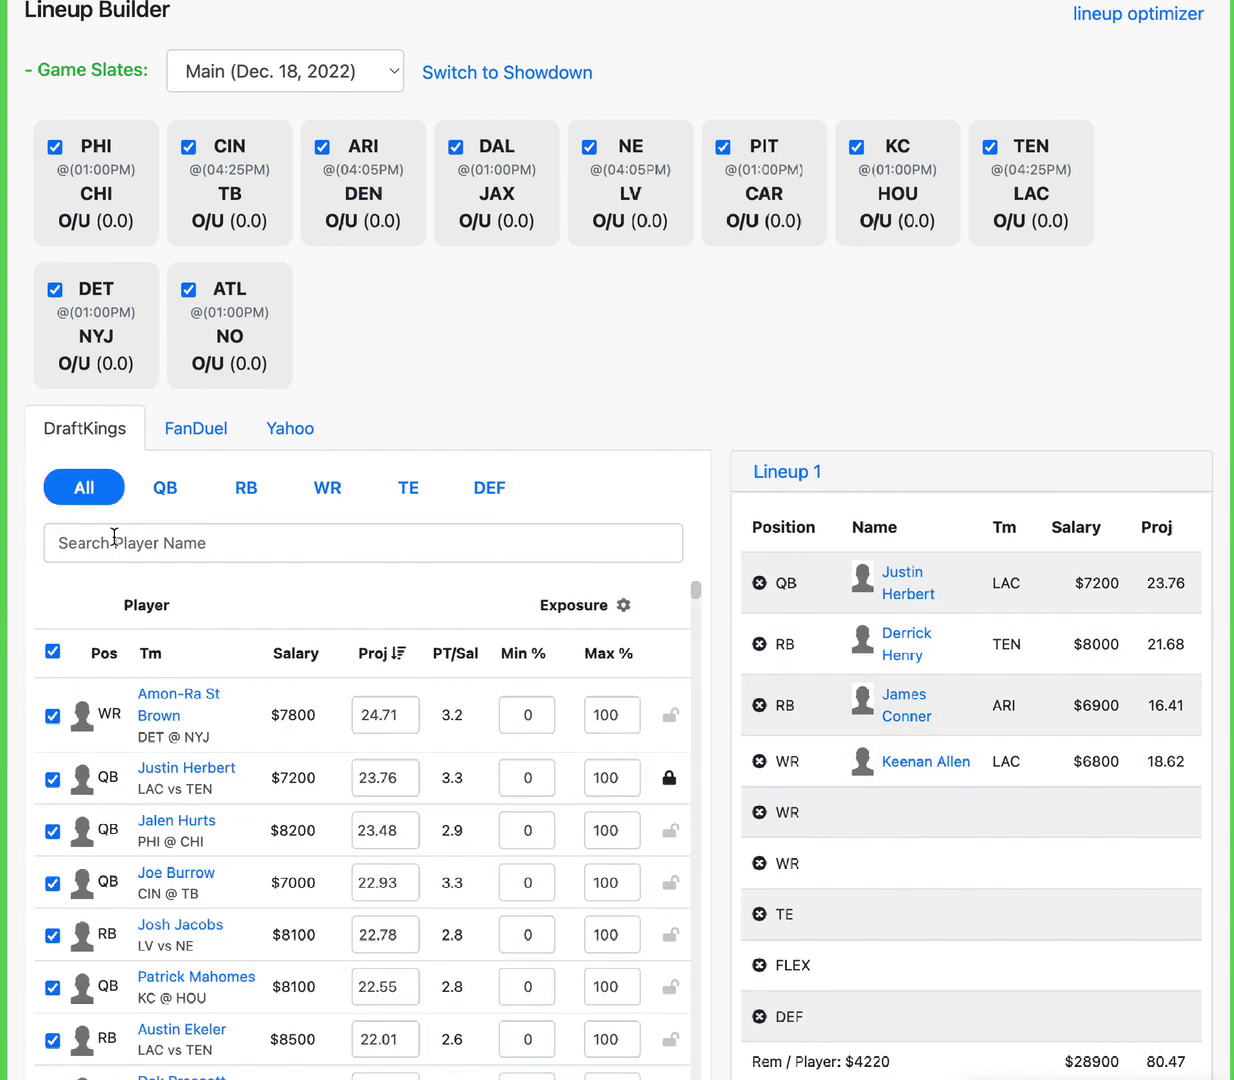
click(116, 540)
text(MURR)
click(669, 757)
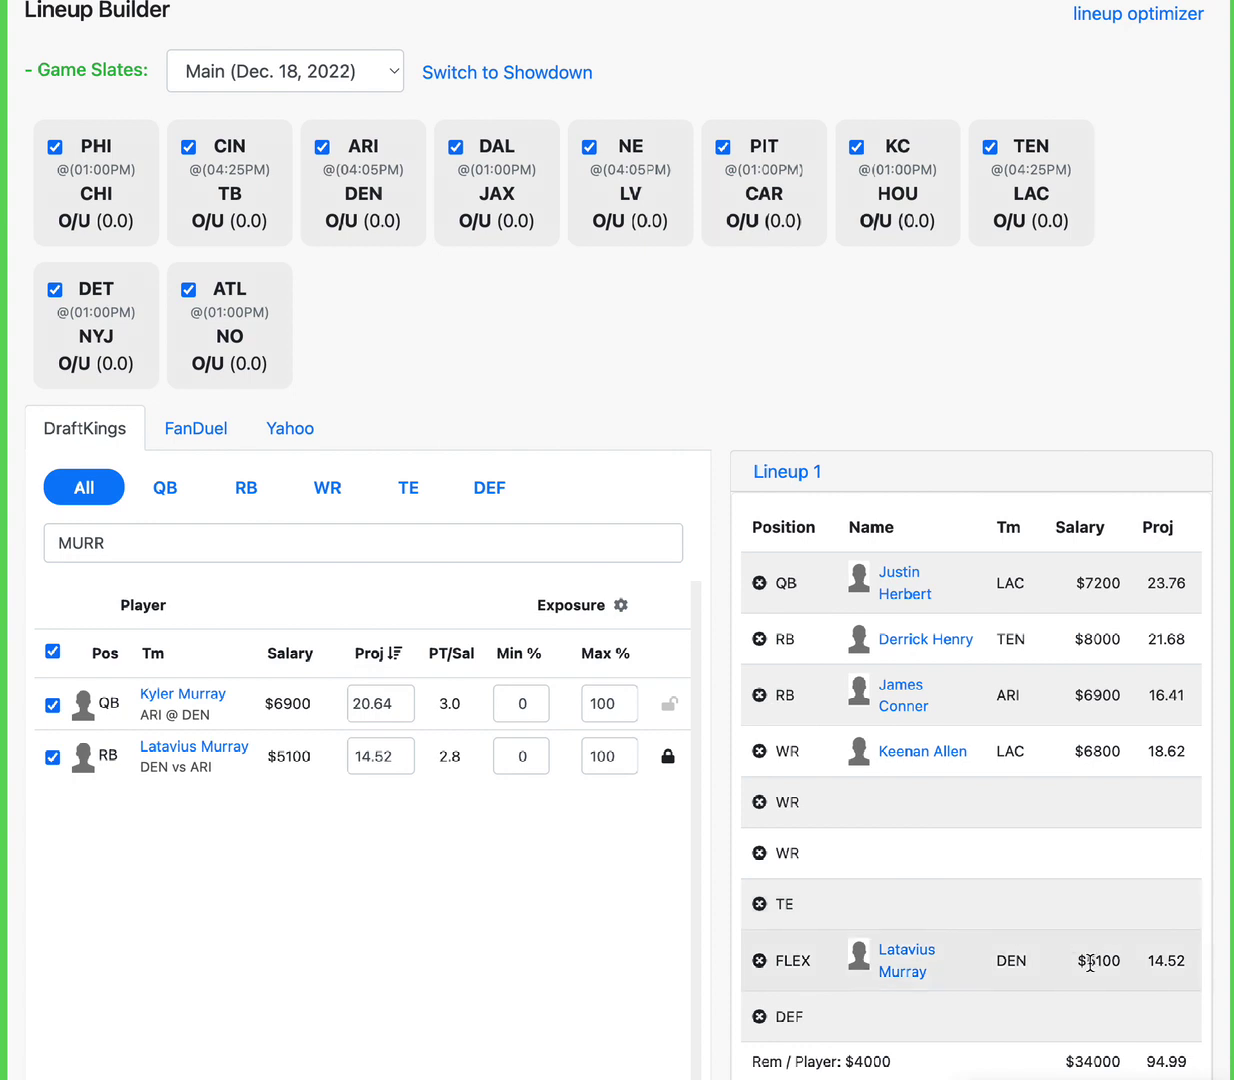
double_click(40, 545)
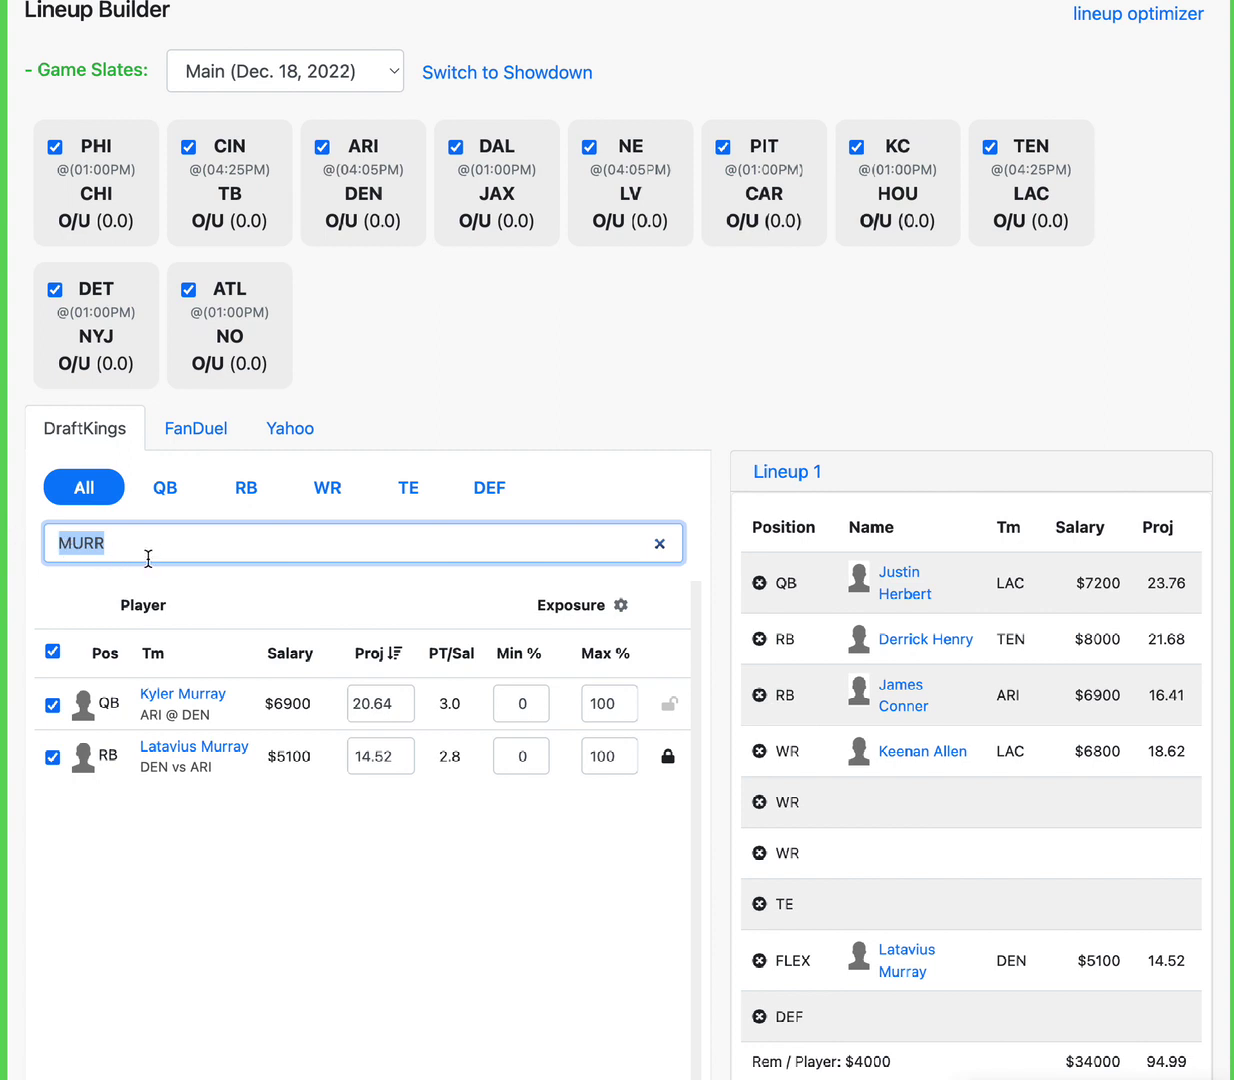
Clear the search and lock tight end Greg Dulcich ($3600), bringing the total to $37600.
key(BackSpace)
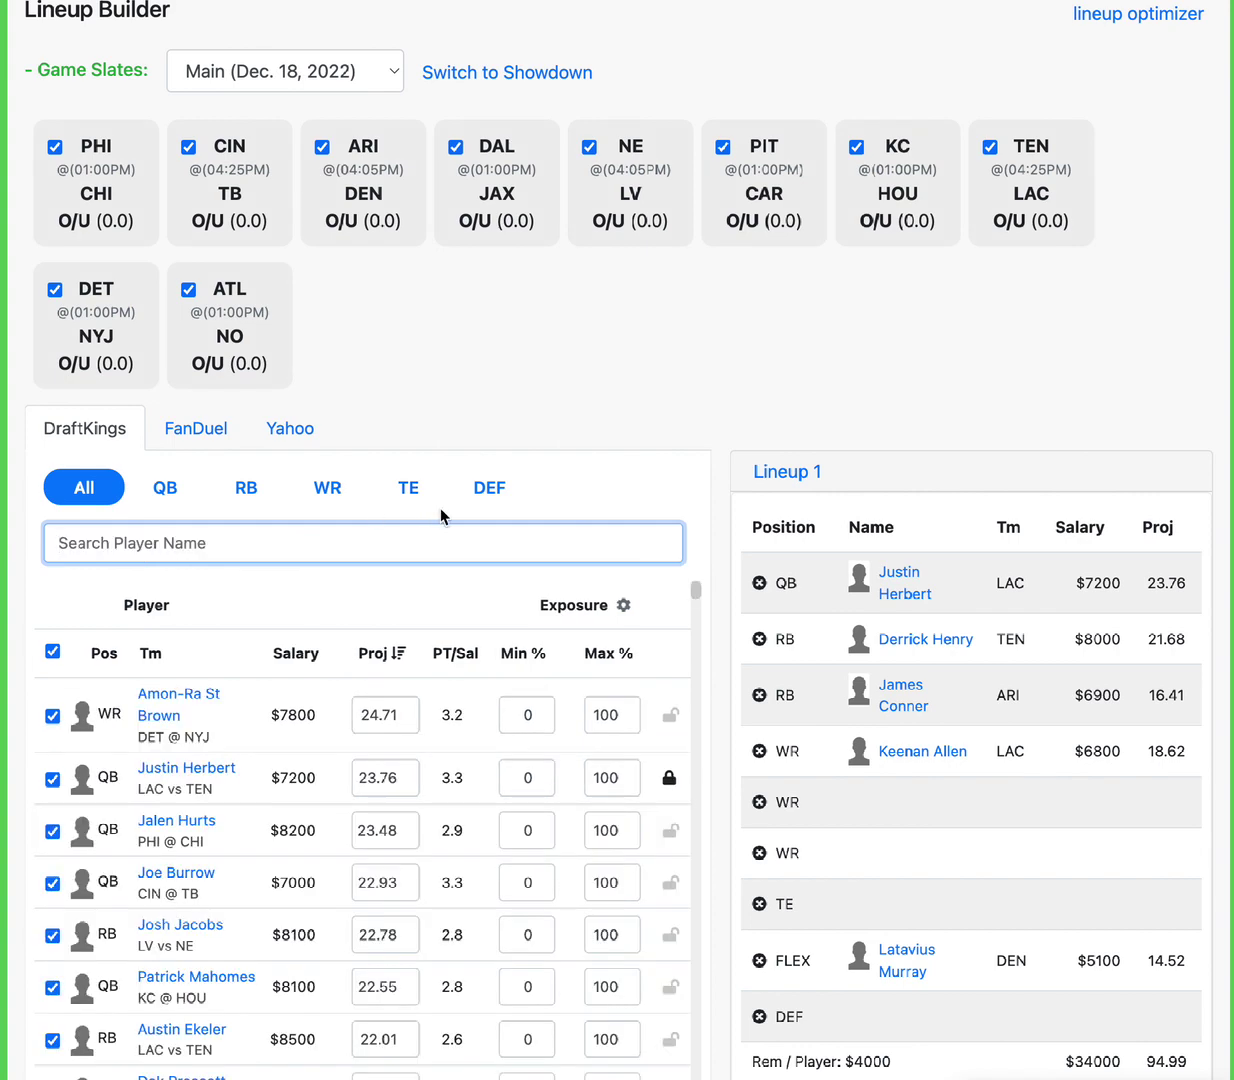
click(410, 489)
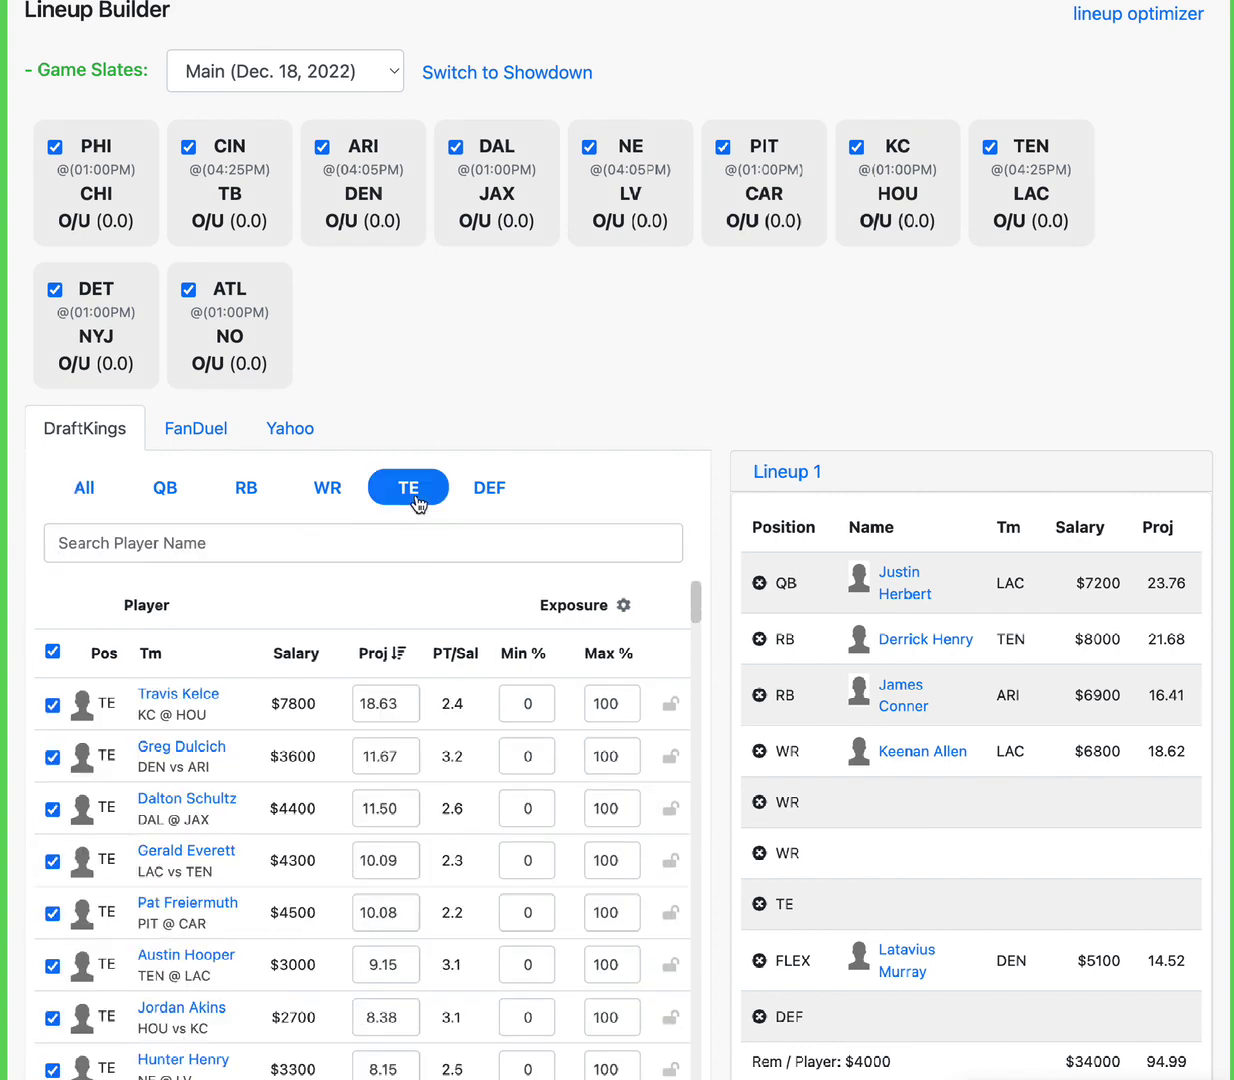
click(669, 759)
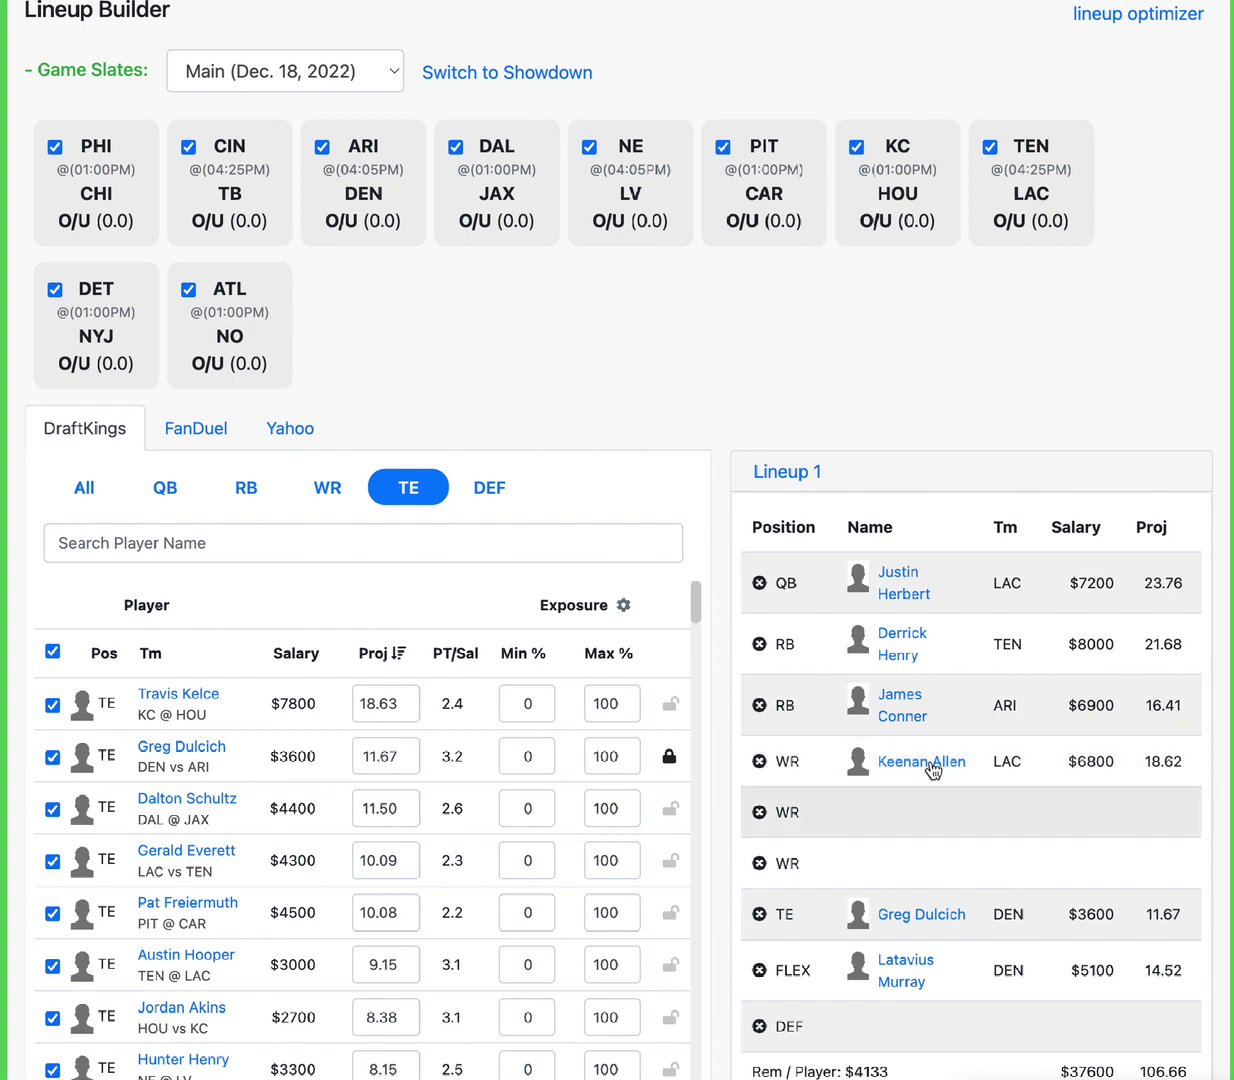
Lock Chris Moore ($4200) and Zay Jones ($4900) via 'MOOR' and 'ZAY' searches.
click(312, 489)
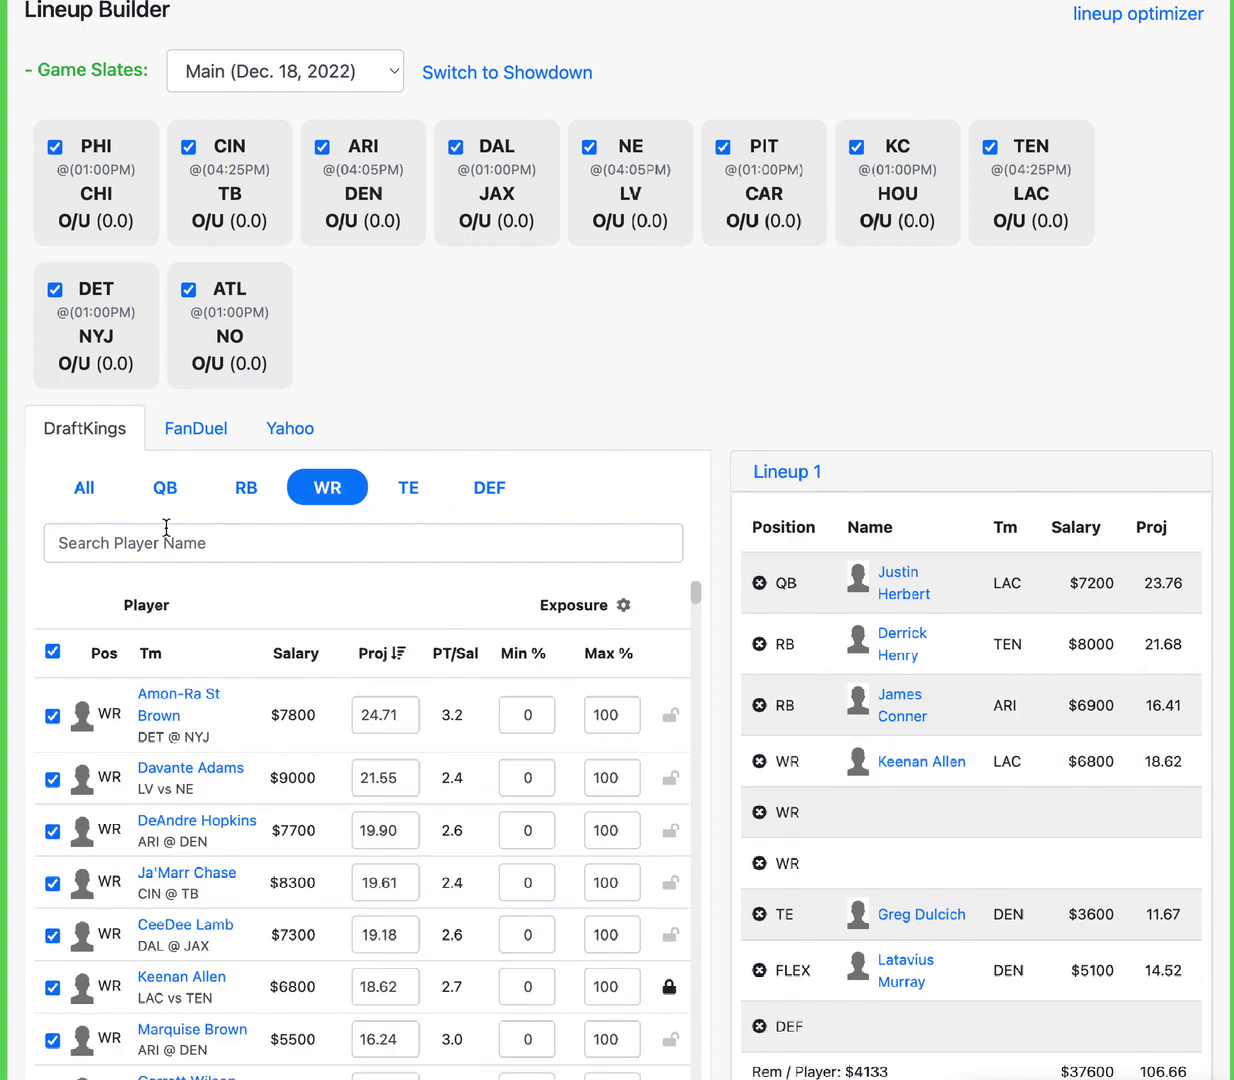
click(99, 557)
text(MOOR)
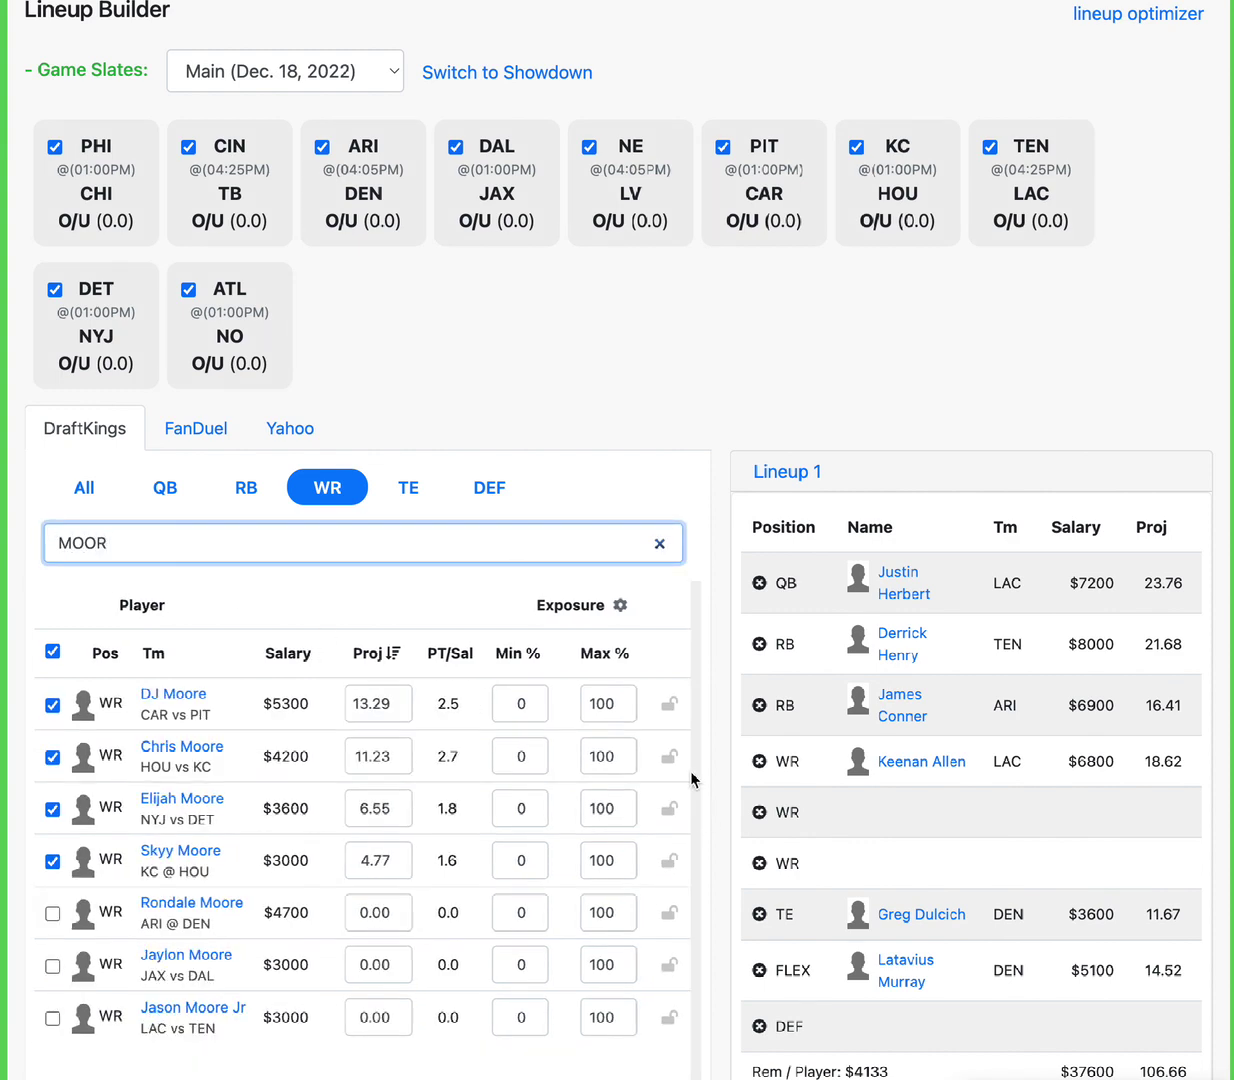
click(668, 758)
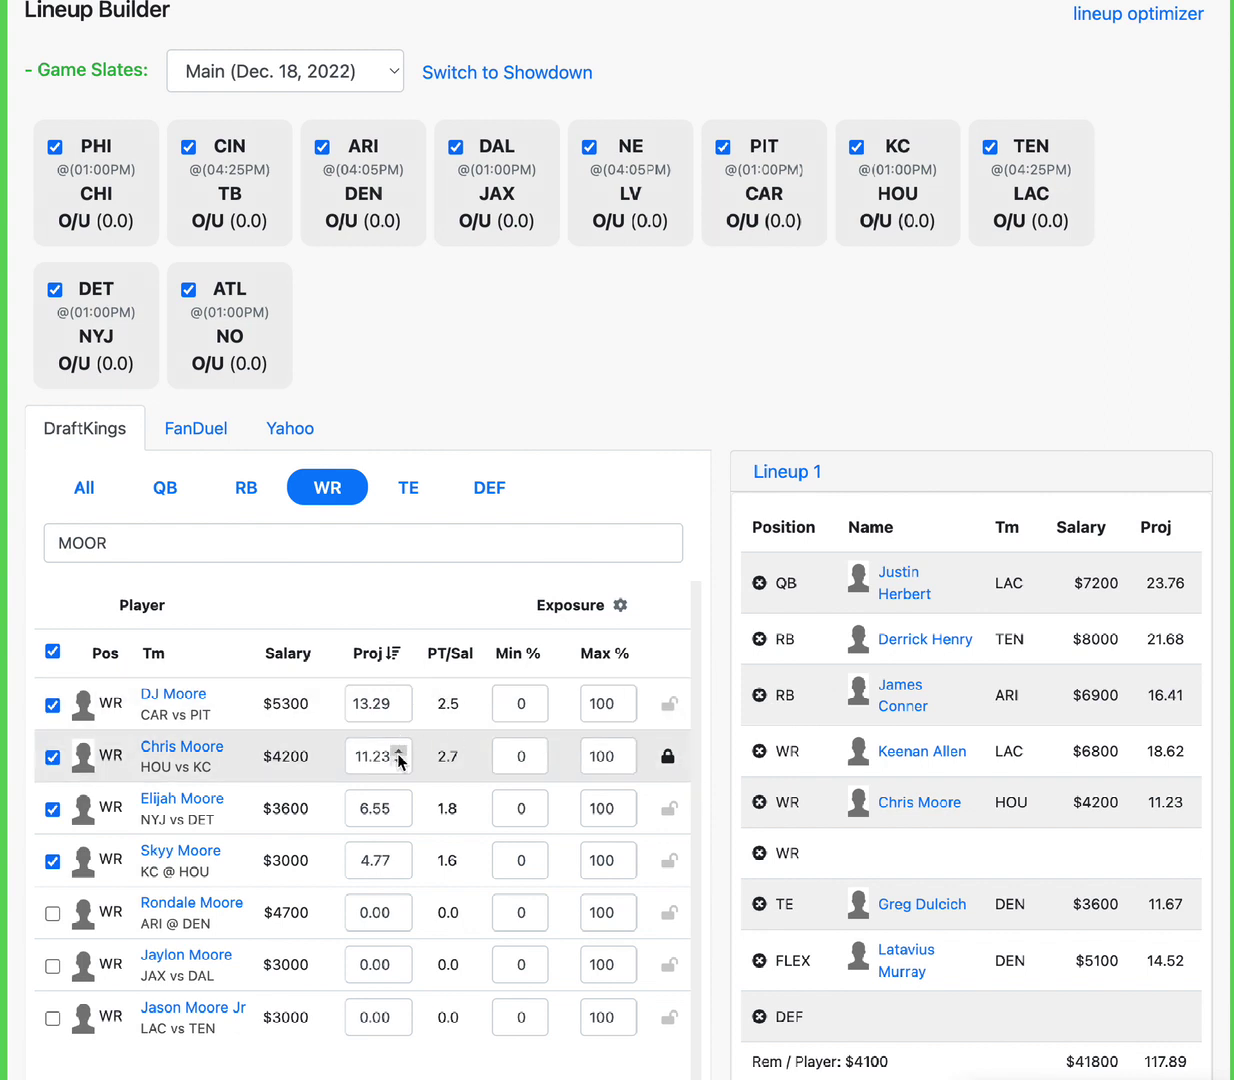
double_click(110, 540)
text(ZAY)
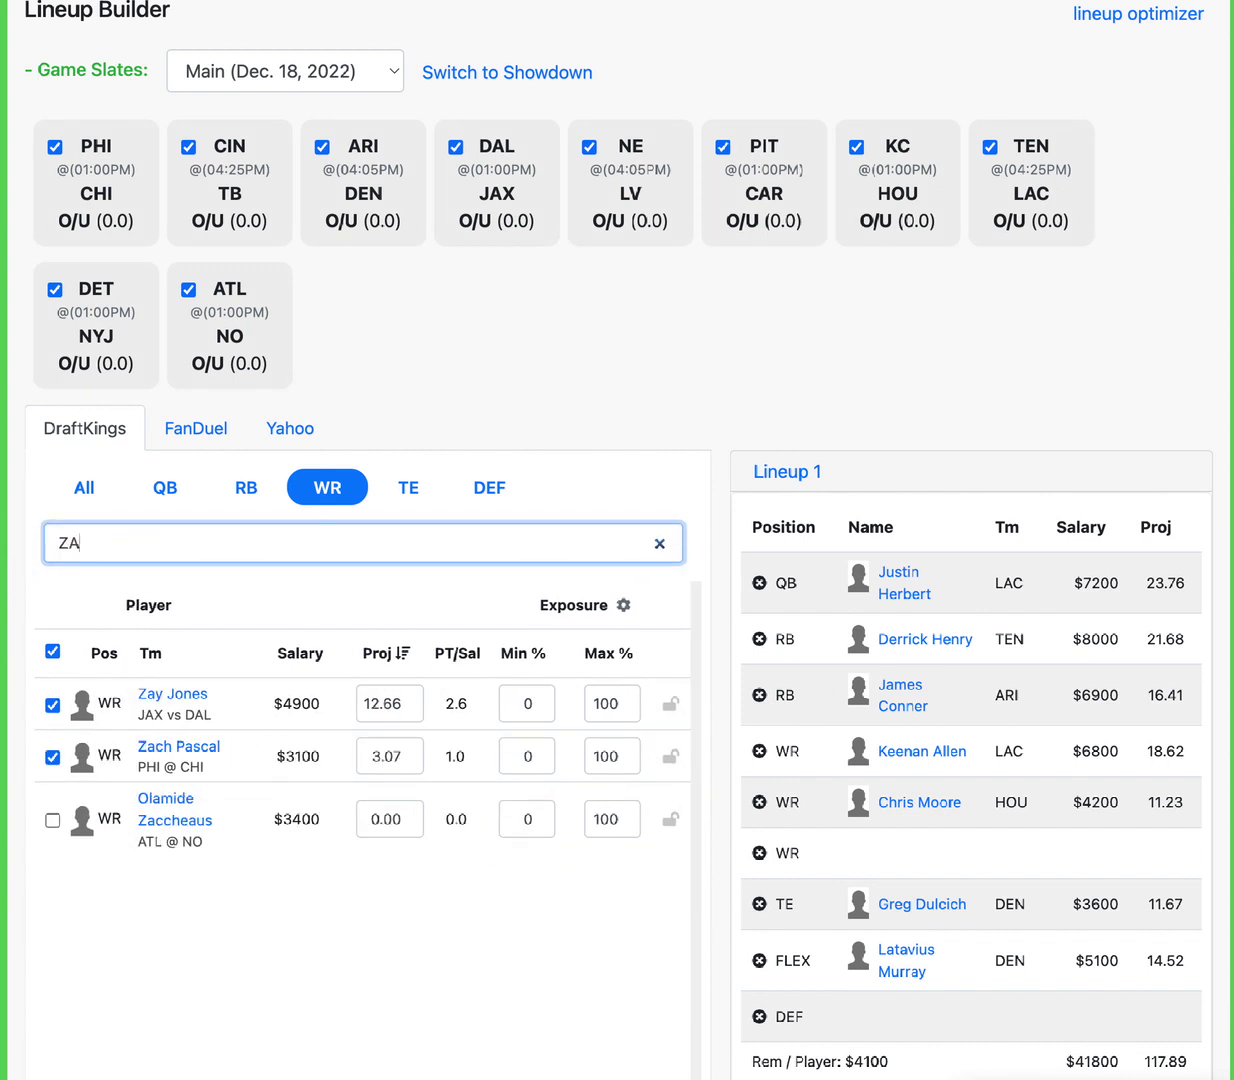
click(667, 704)
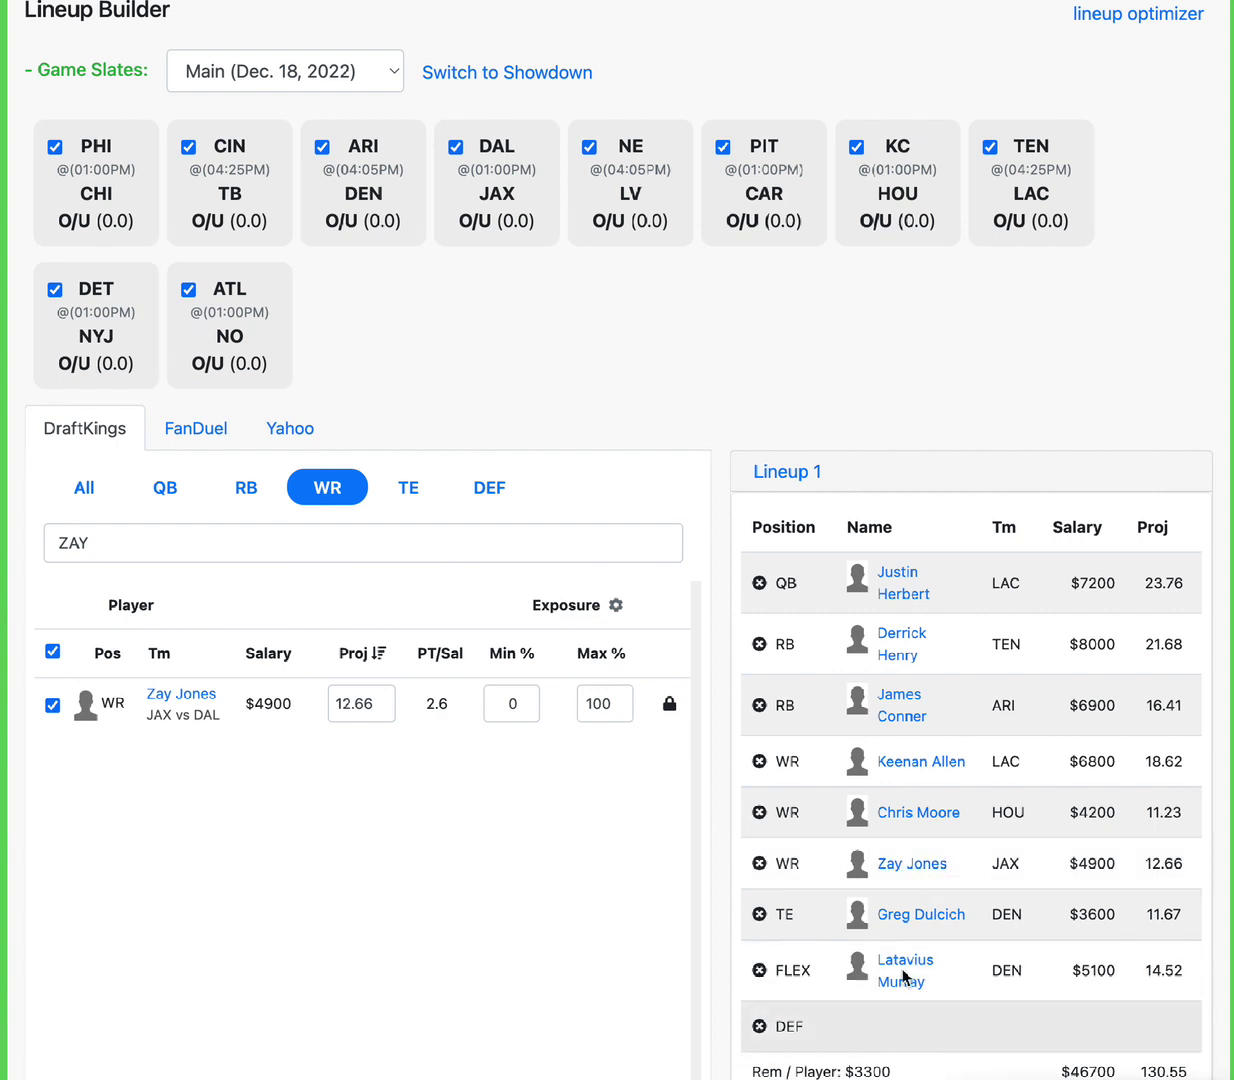
Clear 'ZAY' from the search and browse every team defense, led by DAL at $3700.
click(475, 487)
drag(118, 540, 55, 542)
key(BackSpace)
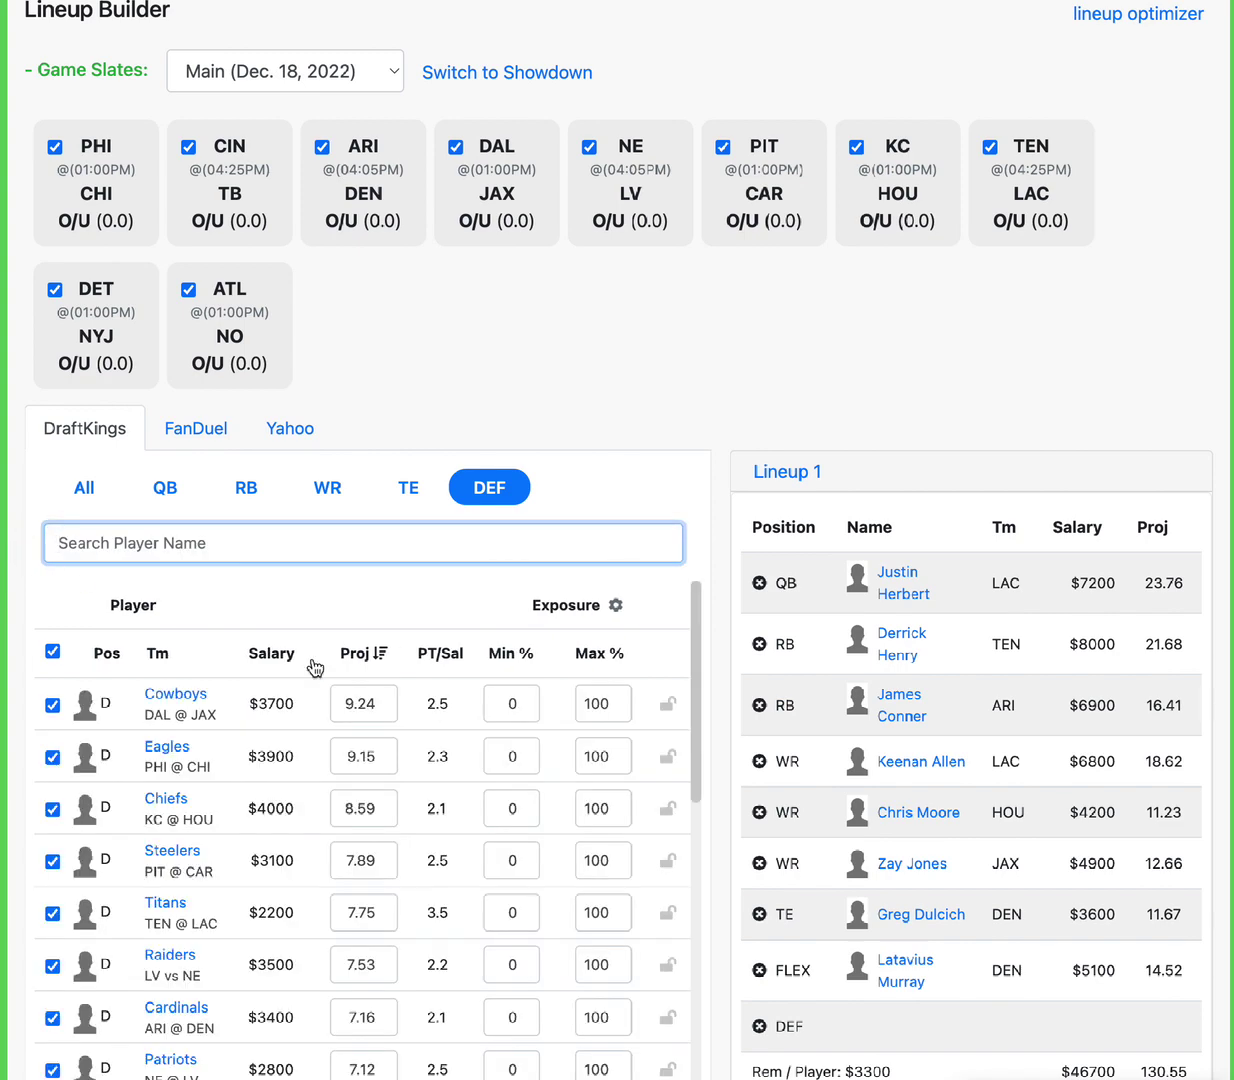
scroll(286, 837, down, 3)
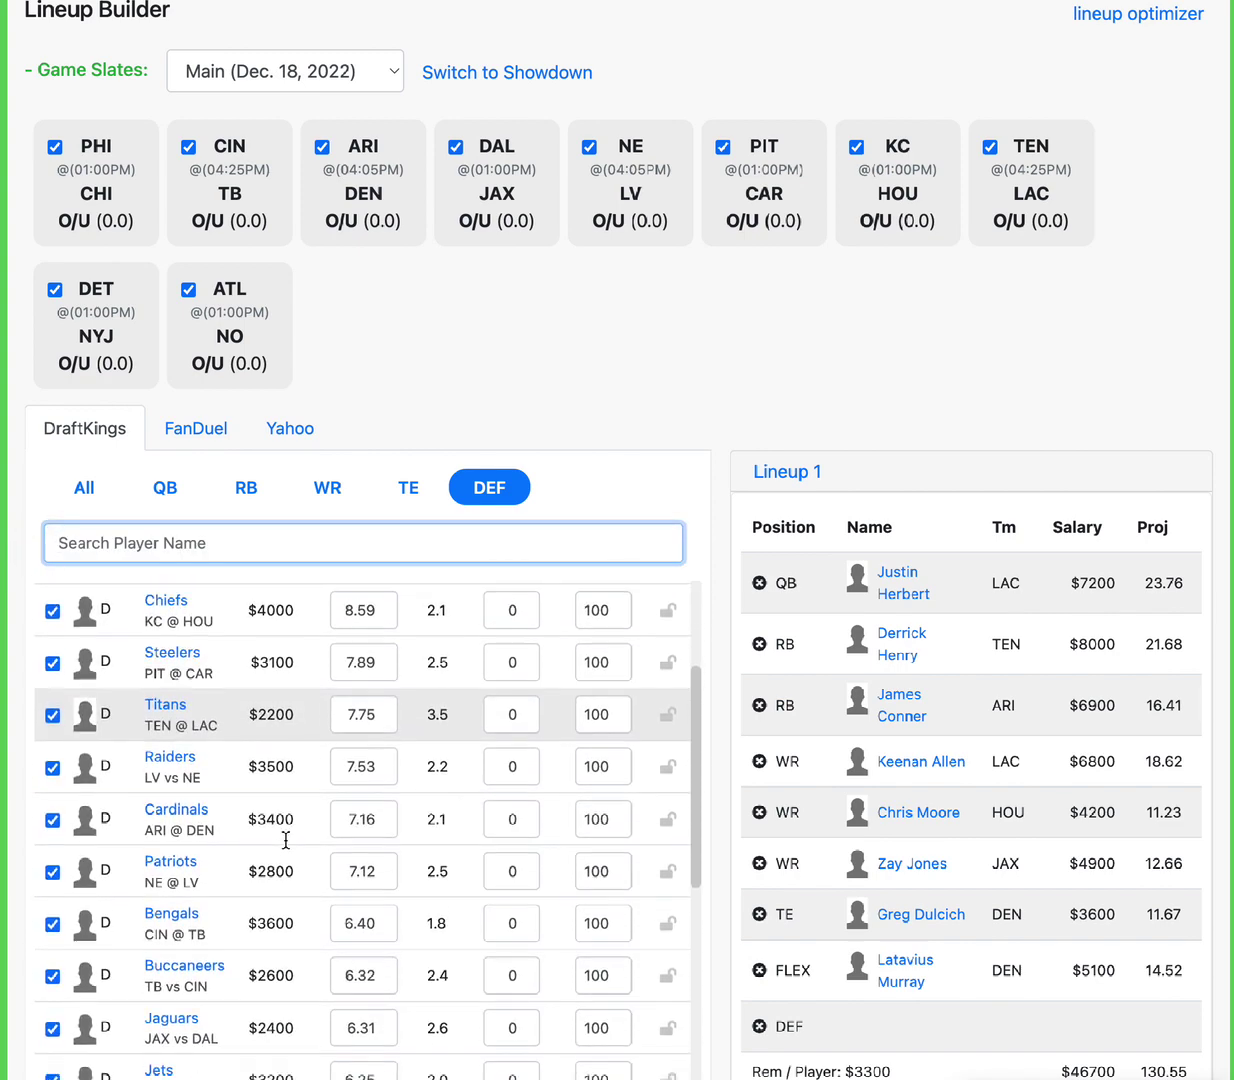
scroll(322, 928, down, 2)
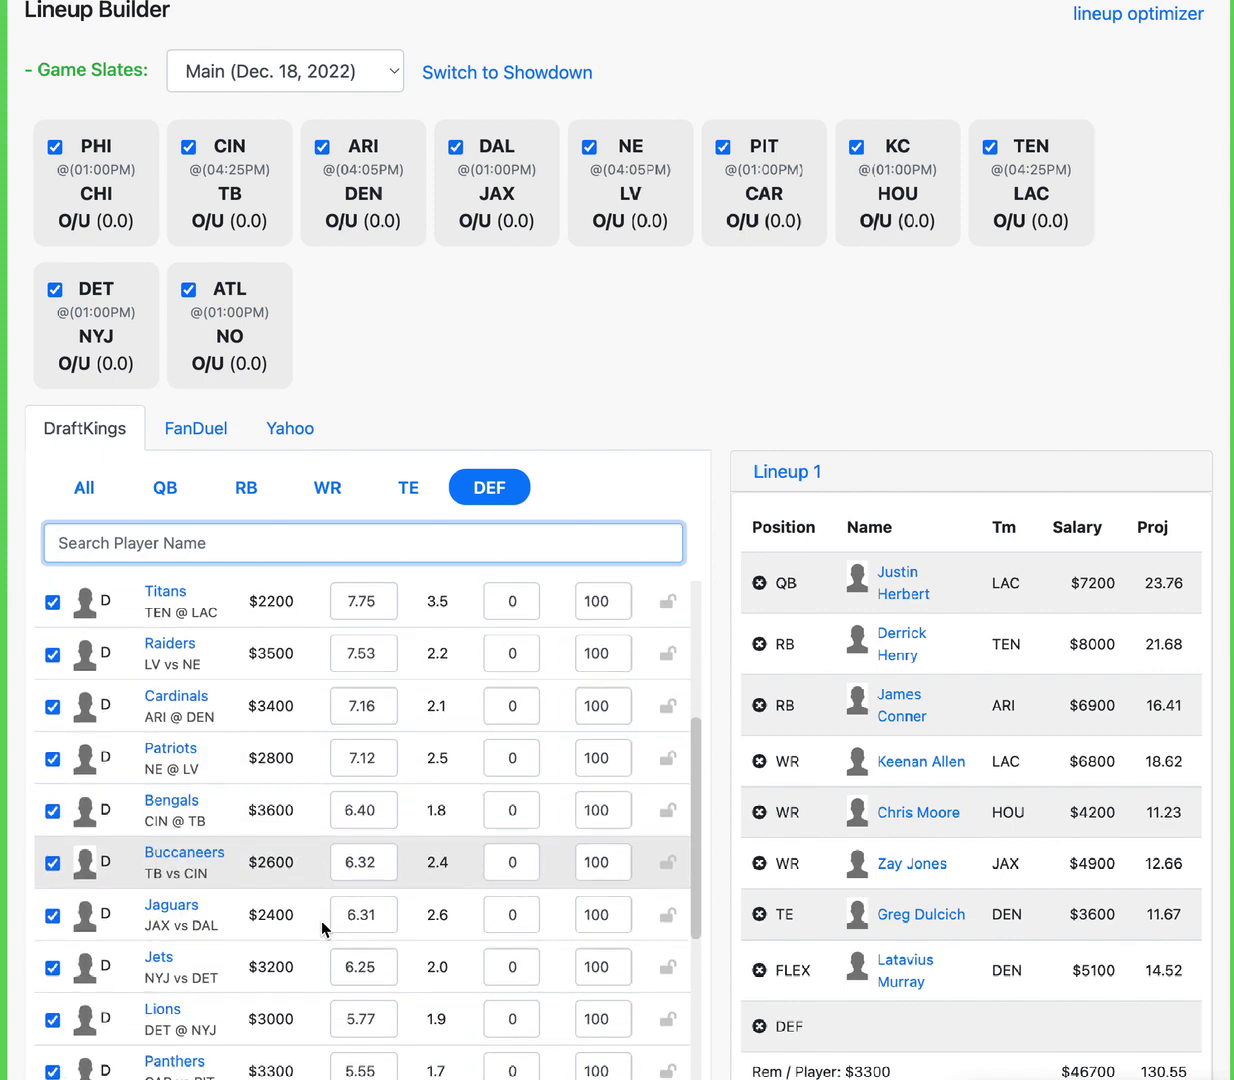
scroll(130, 950, down, 3)
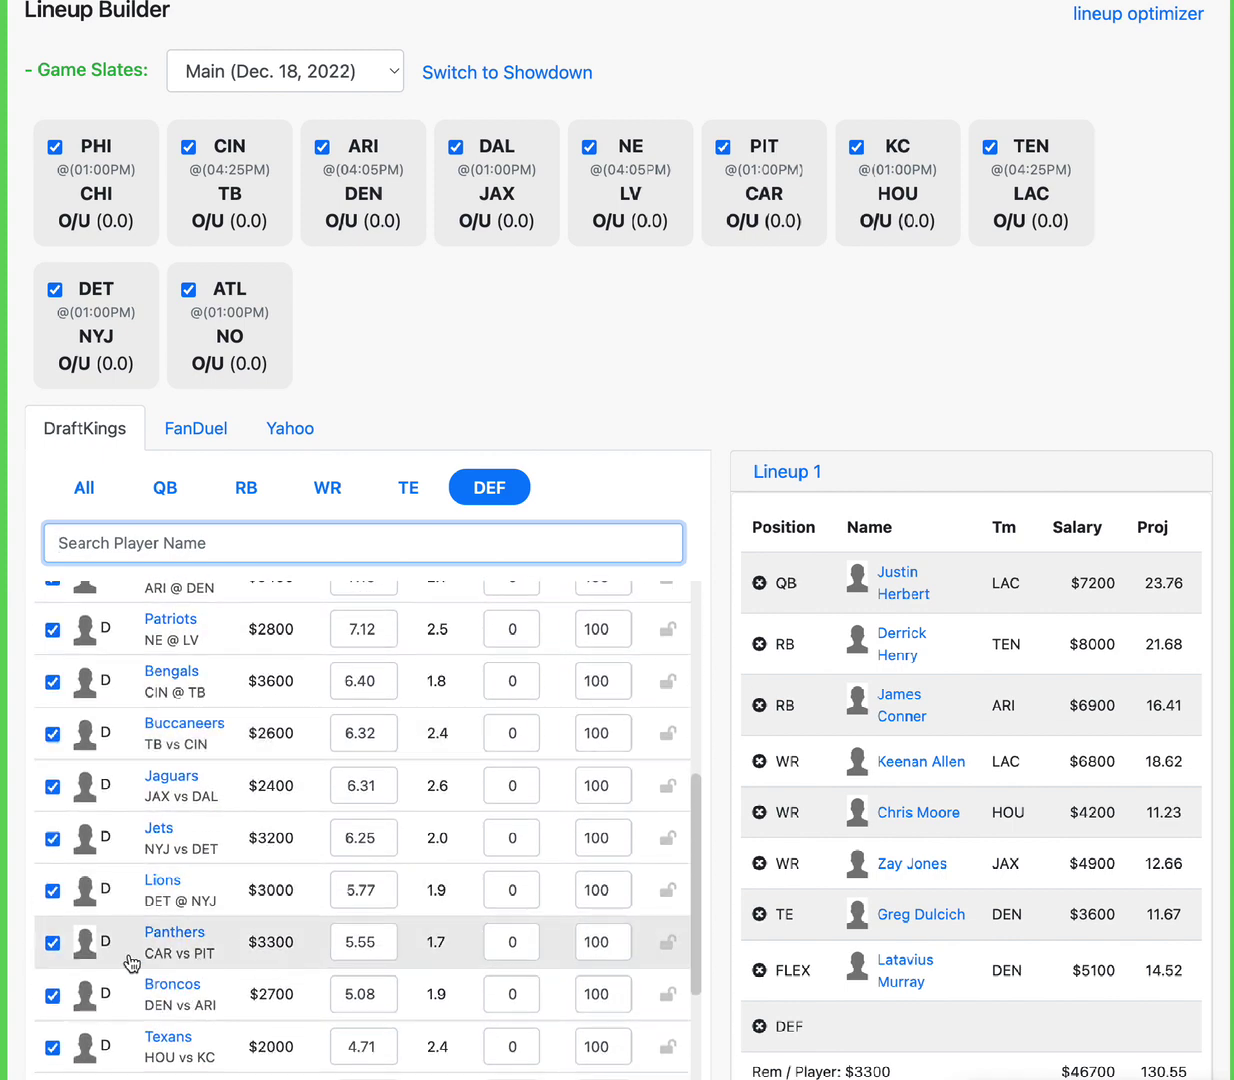
scroll(280, 950, up, 4)
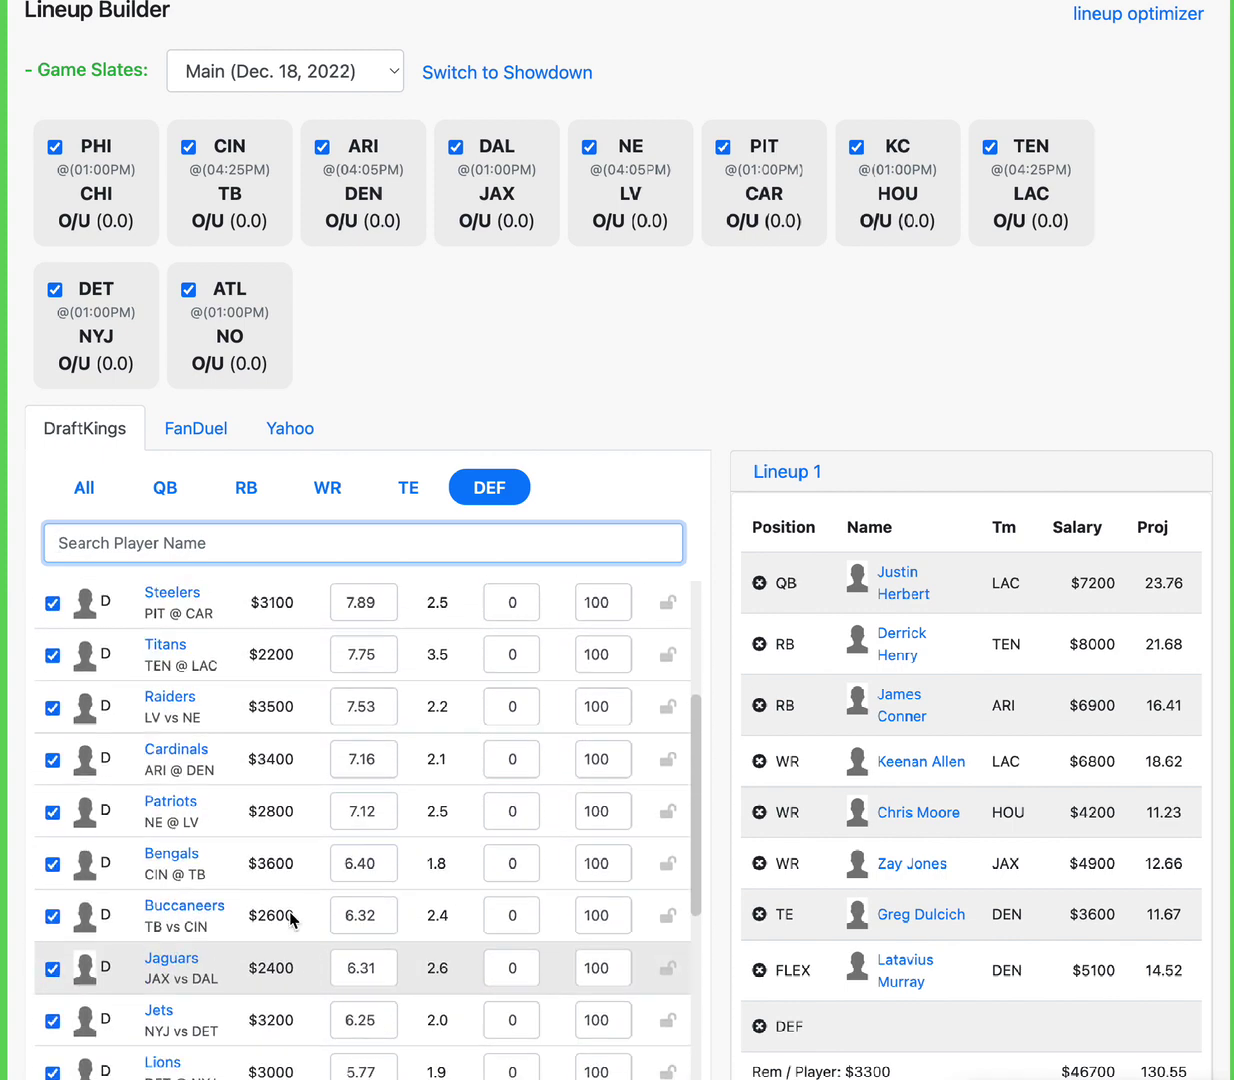
scroll(291, 920, up, 5)
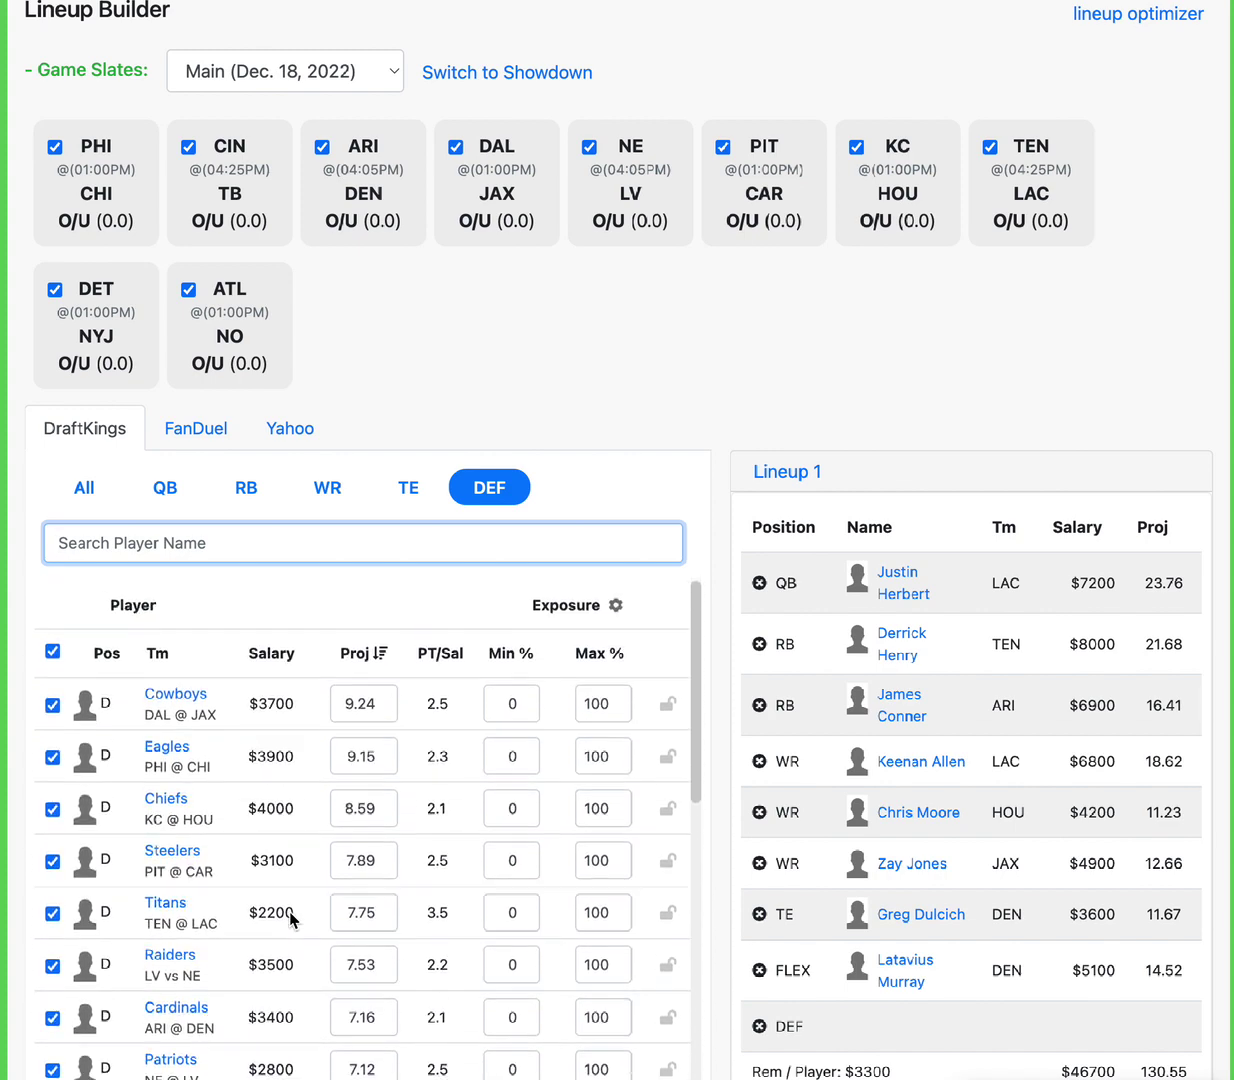